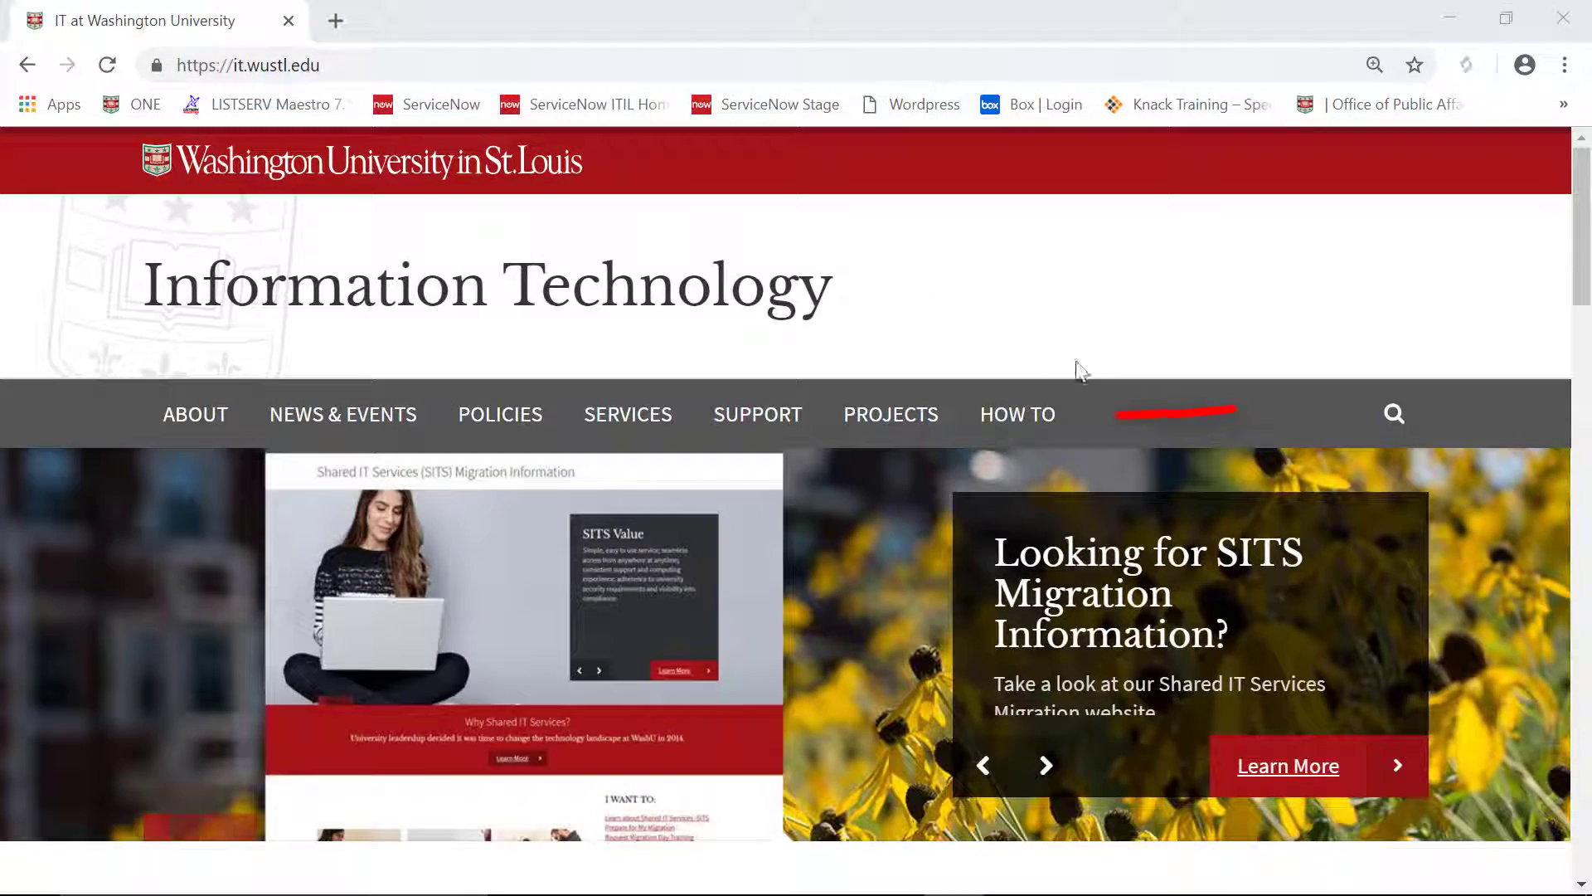
On the WashU IT site, go to How To and open the 'Digital Faxing with Faxcom' guide.
{"action": "left_click", "coordinate": [1029, 414]}
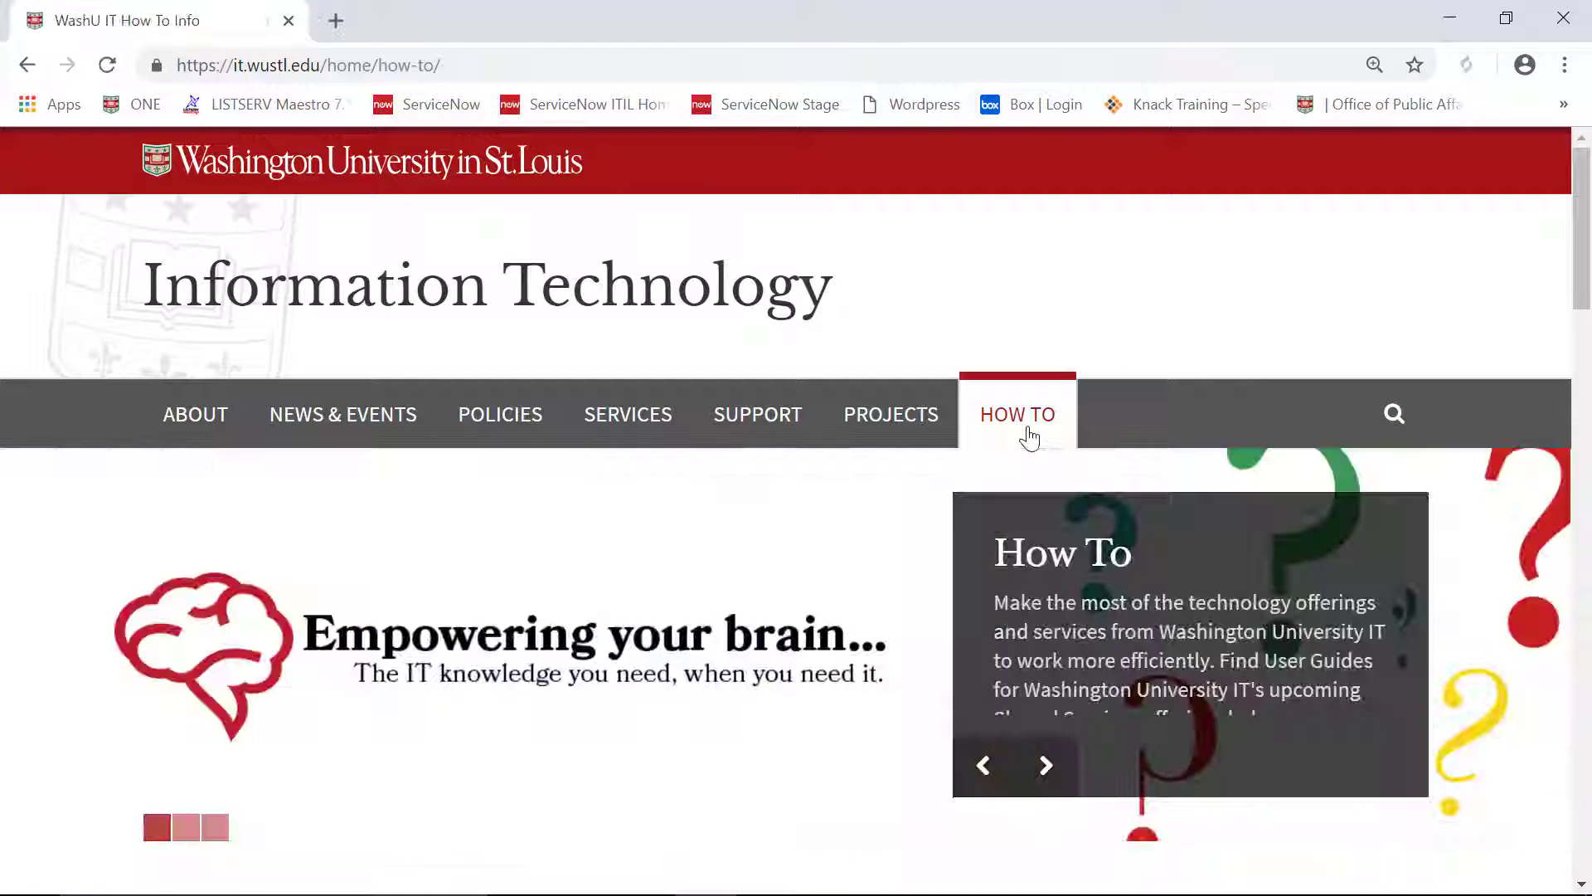
{"action": "left_click_drag", "start_coordinate": [1585, 301], "coordinate": [1587, 481]}
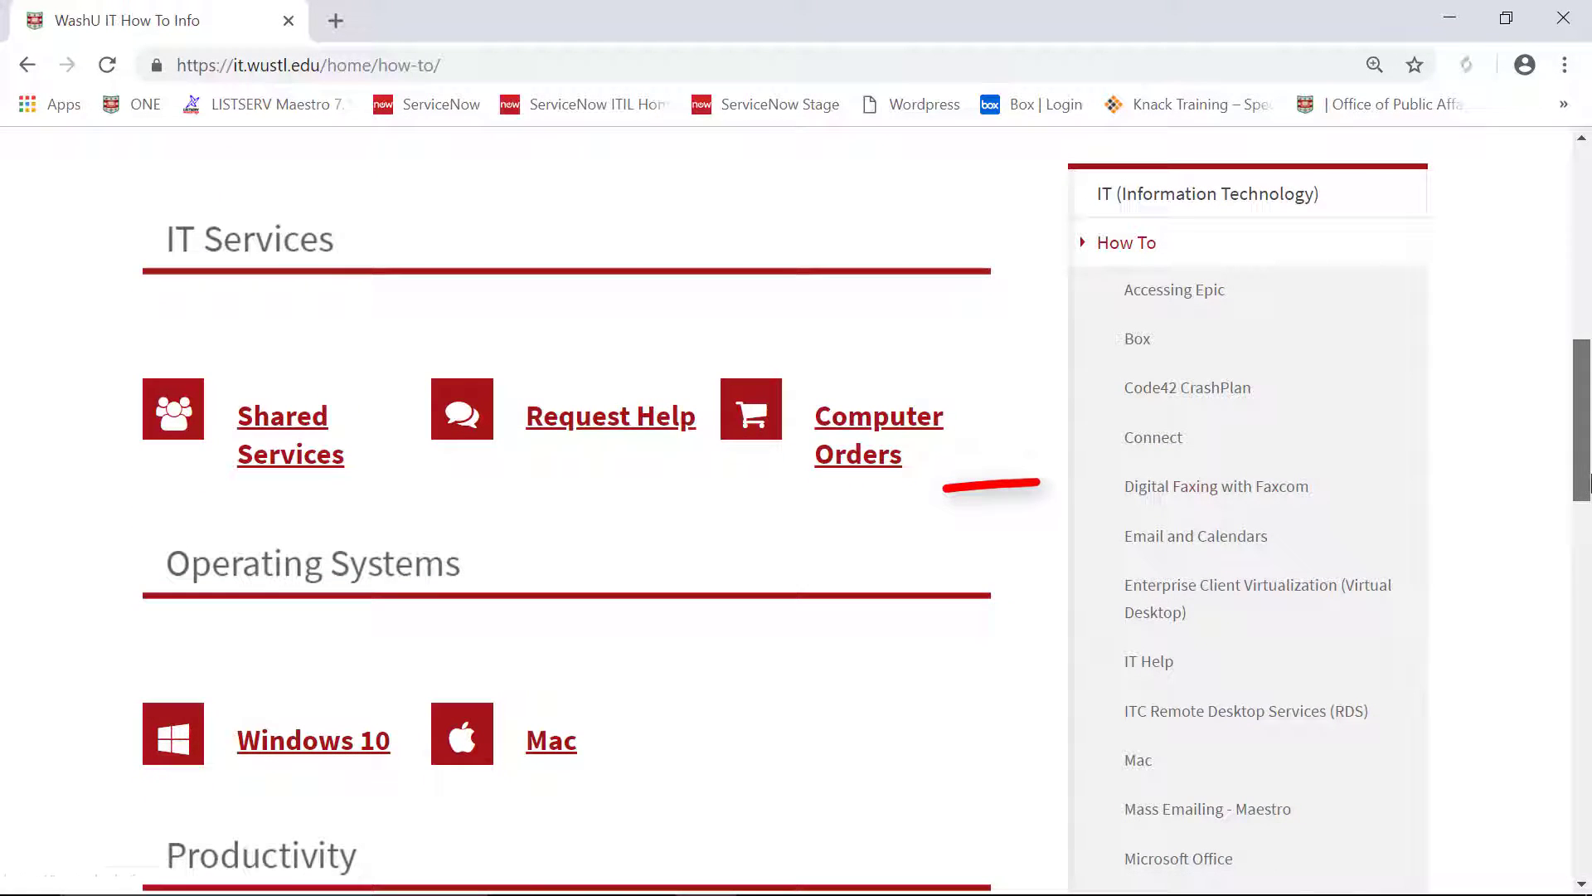
{"action": "left_click", "coordinate": [1286, 498]}
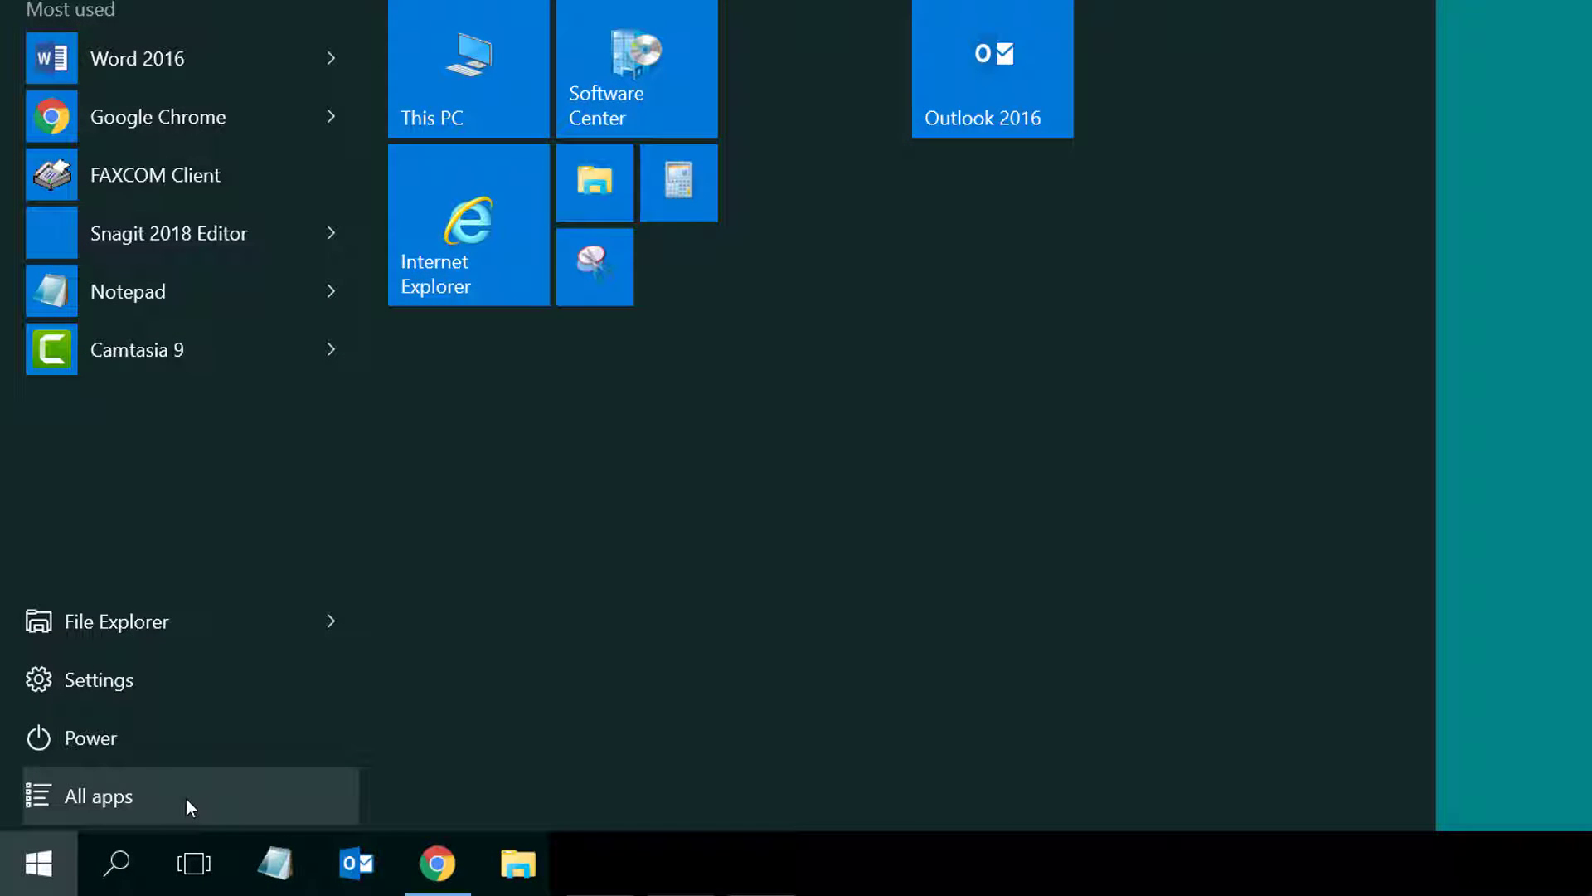
In the Start menu's full app list, expand the FAXCOM folder to reveal FAXCOM Client.
{"action": "left_click", "coordinate": [186, 798]}
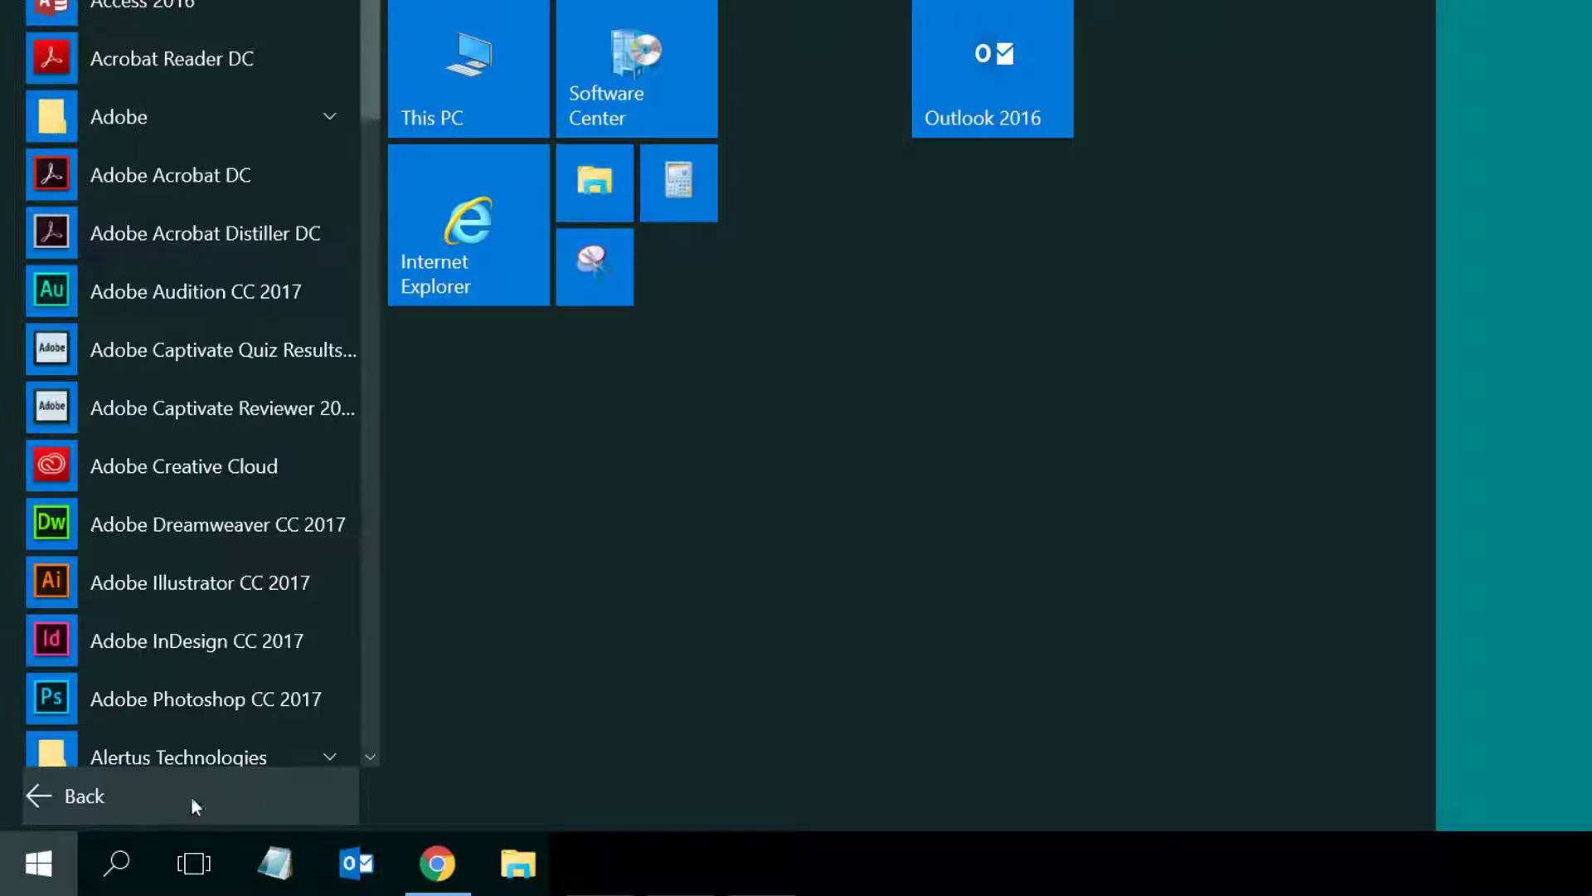
{"action": "left_click", "coordinate": [370, 757]}
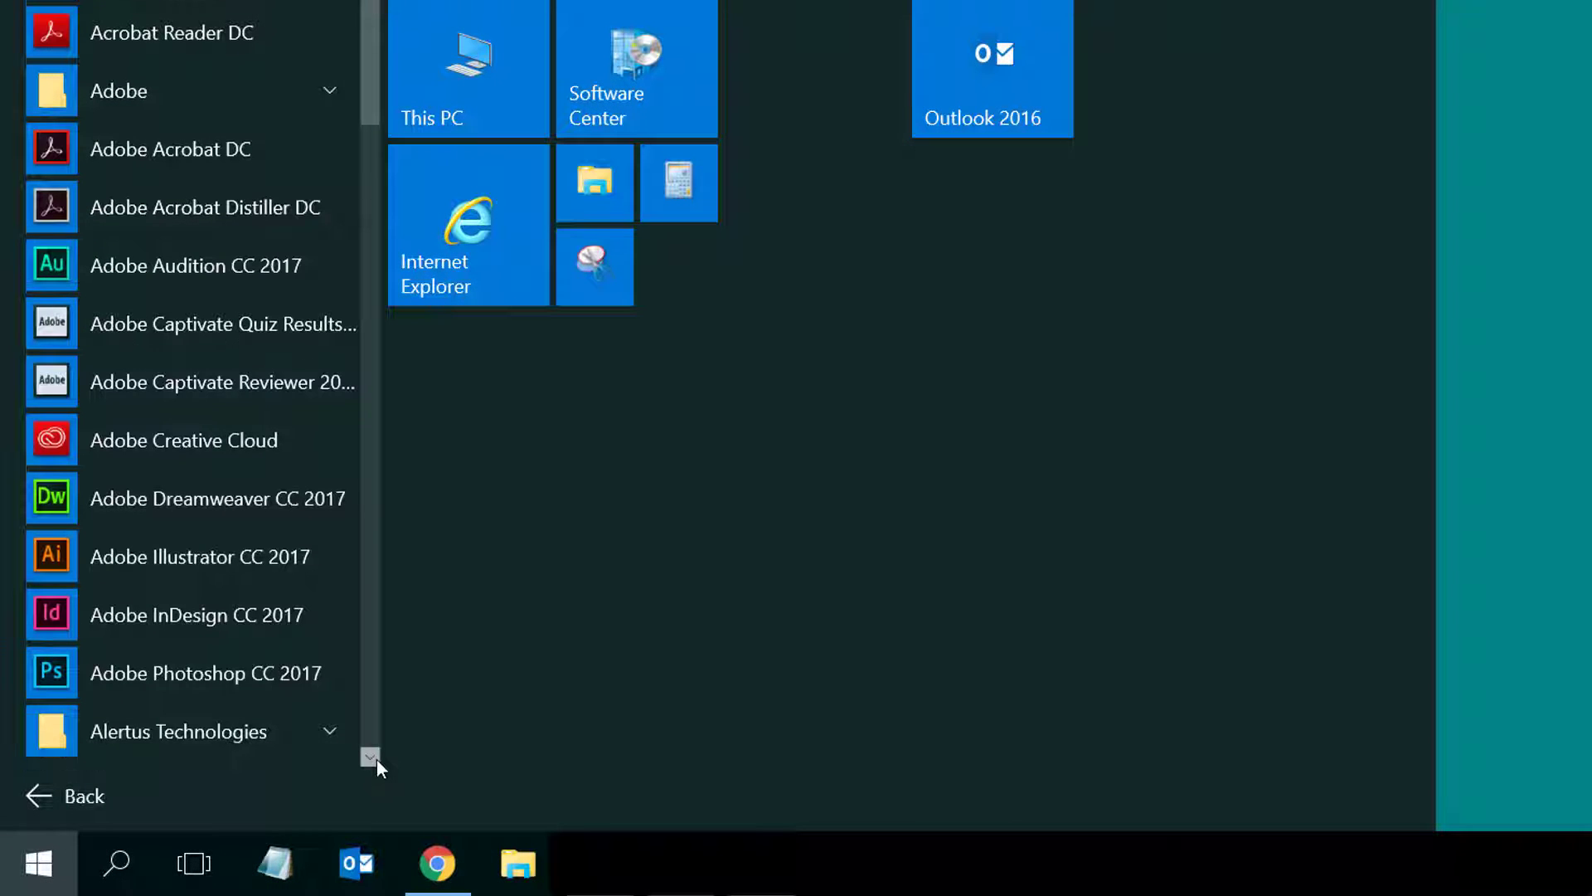
{"action": "left_click", "coordinate": [370, 757]}
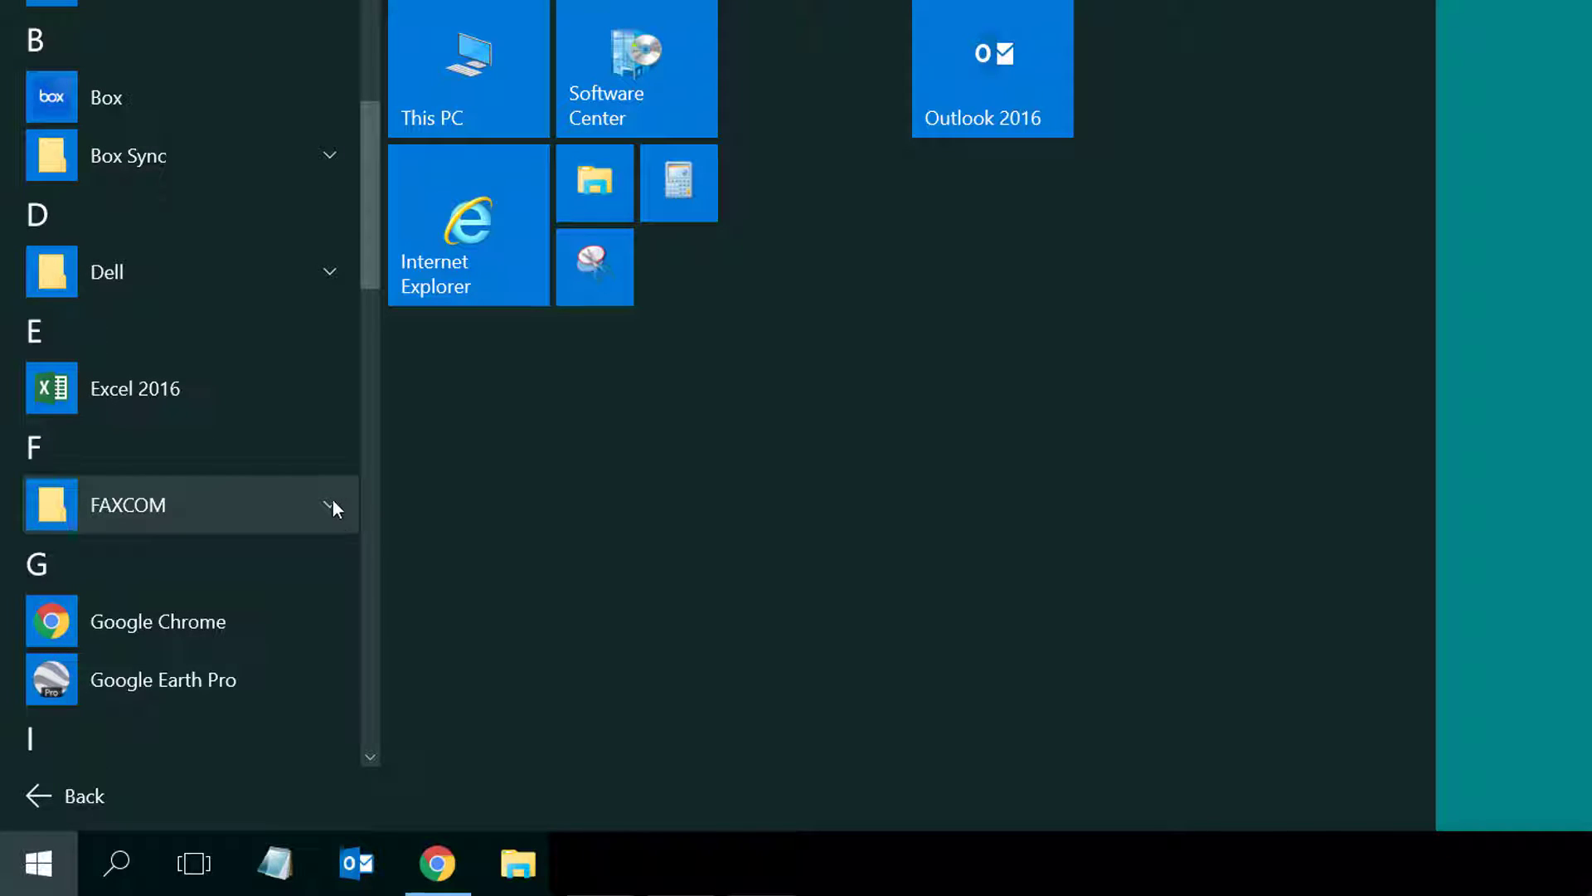
{"action": "left_click", "coordinate": [331, 504]}
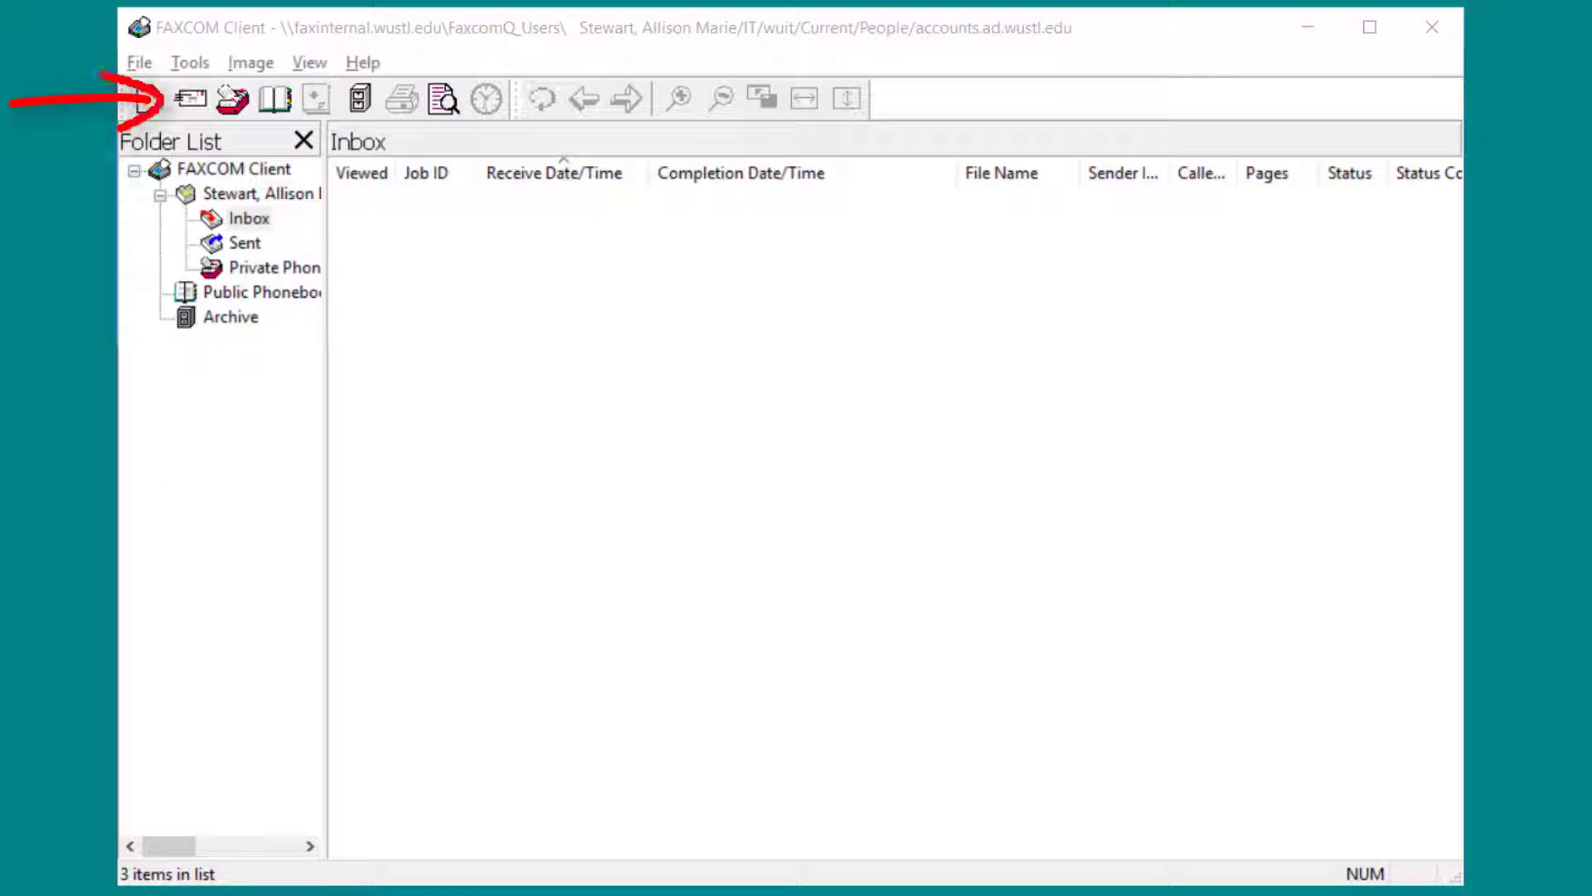
Open a new Send Fax form and enter the recipient's full name and fax number.
{"action": "left_click", "coordinate": [195, 106]}
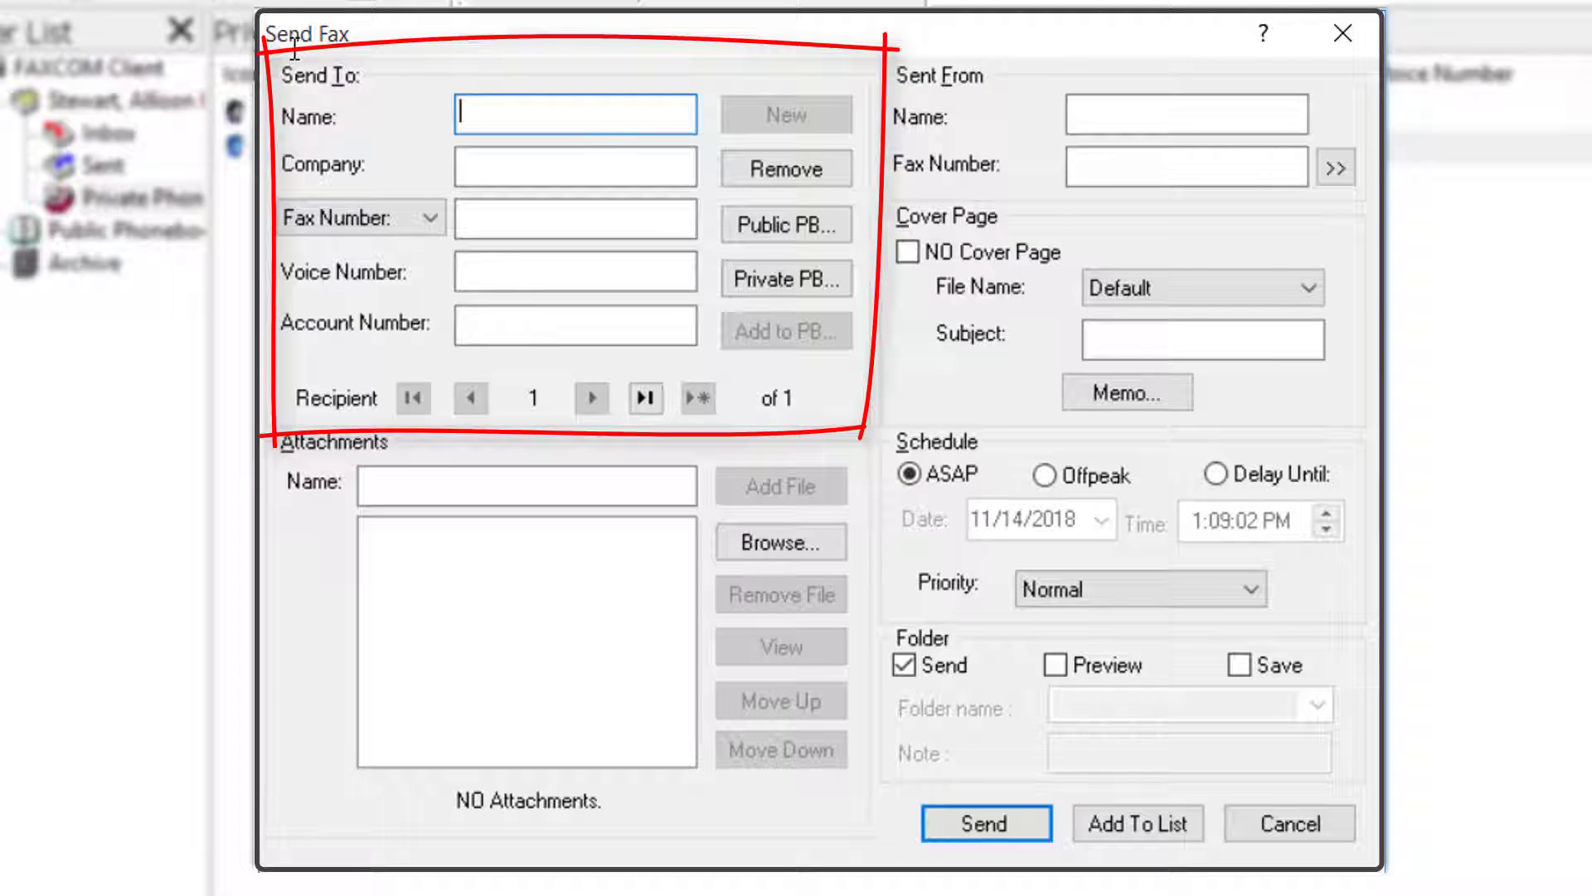
{"action": "type", "text": "Amy Tester"}
{"action": "key", "text": "Tab"}
{"action": "key", "text": "Tab"}
{"action": "type", "text": "3145551122"}
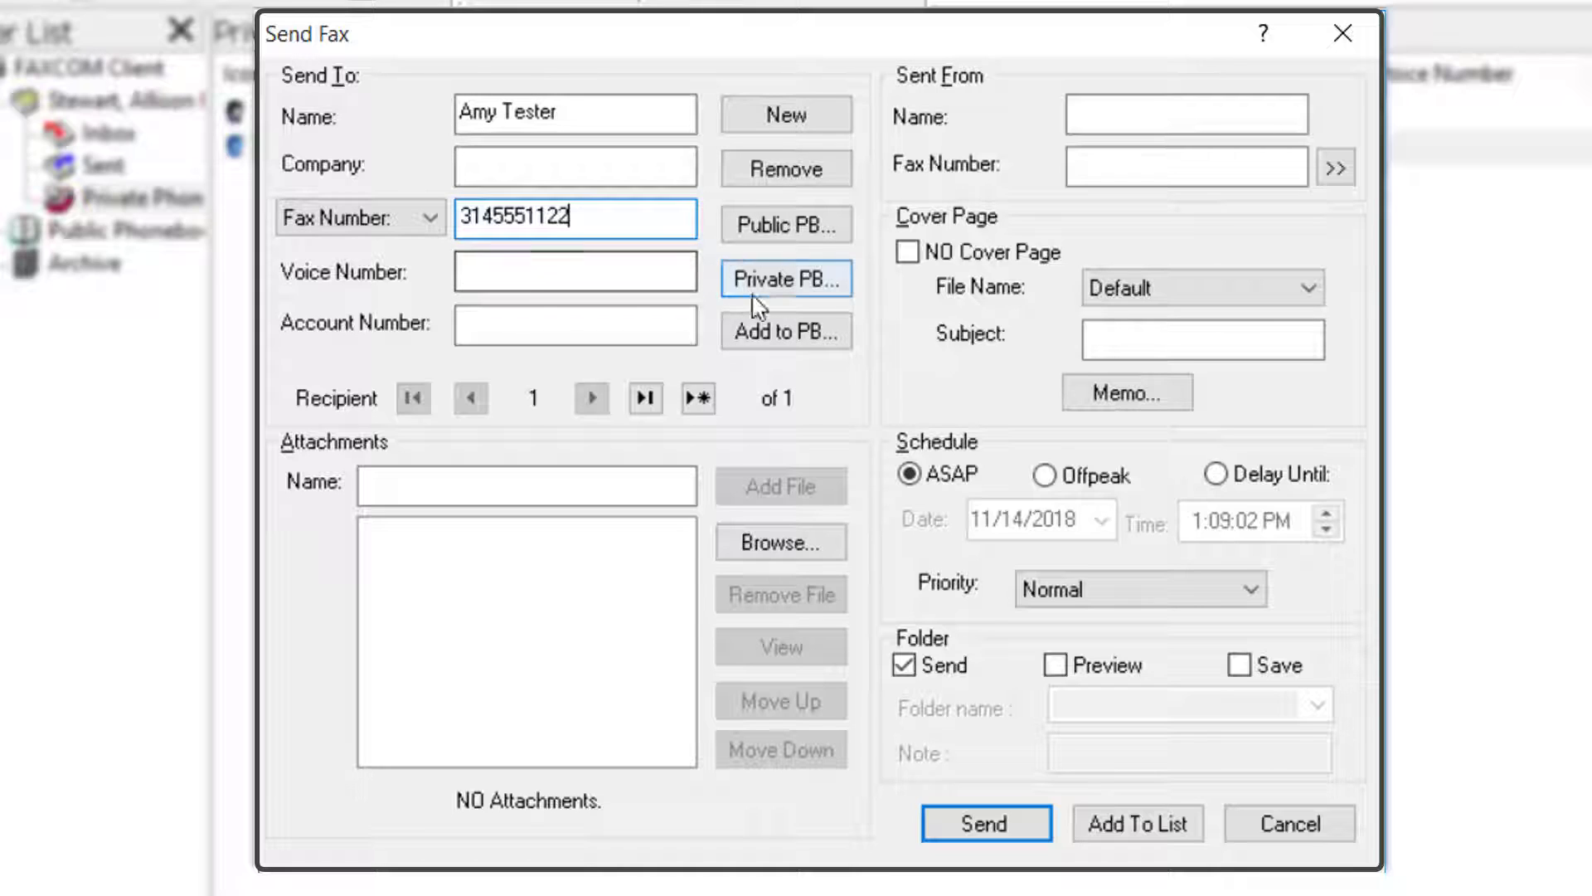
Save the first recipient to the phonebook, adding their e-mail address.
{"action": "left_click", "coordinate": [829, 356]}
{"action": "left_click", "coordinate": [597, 548]}
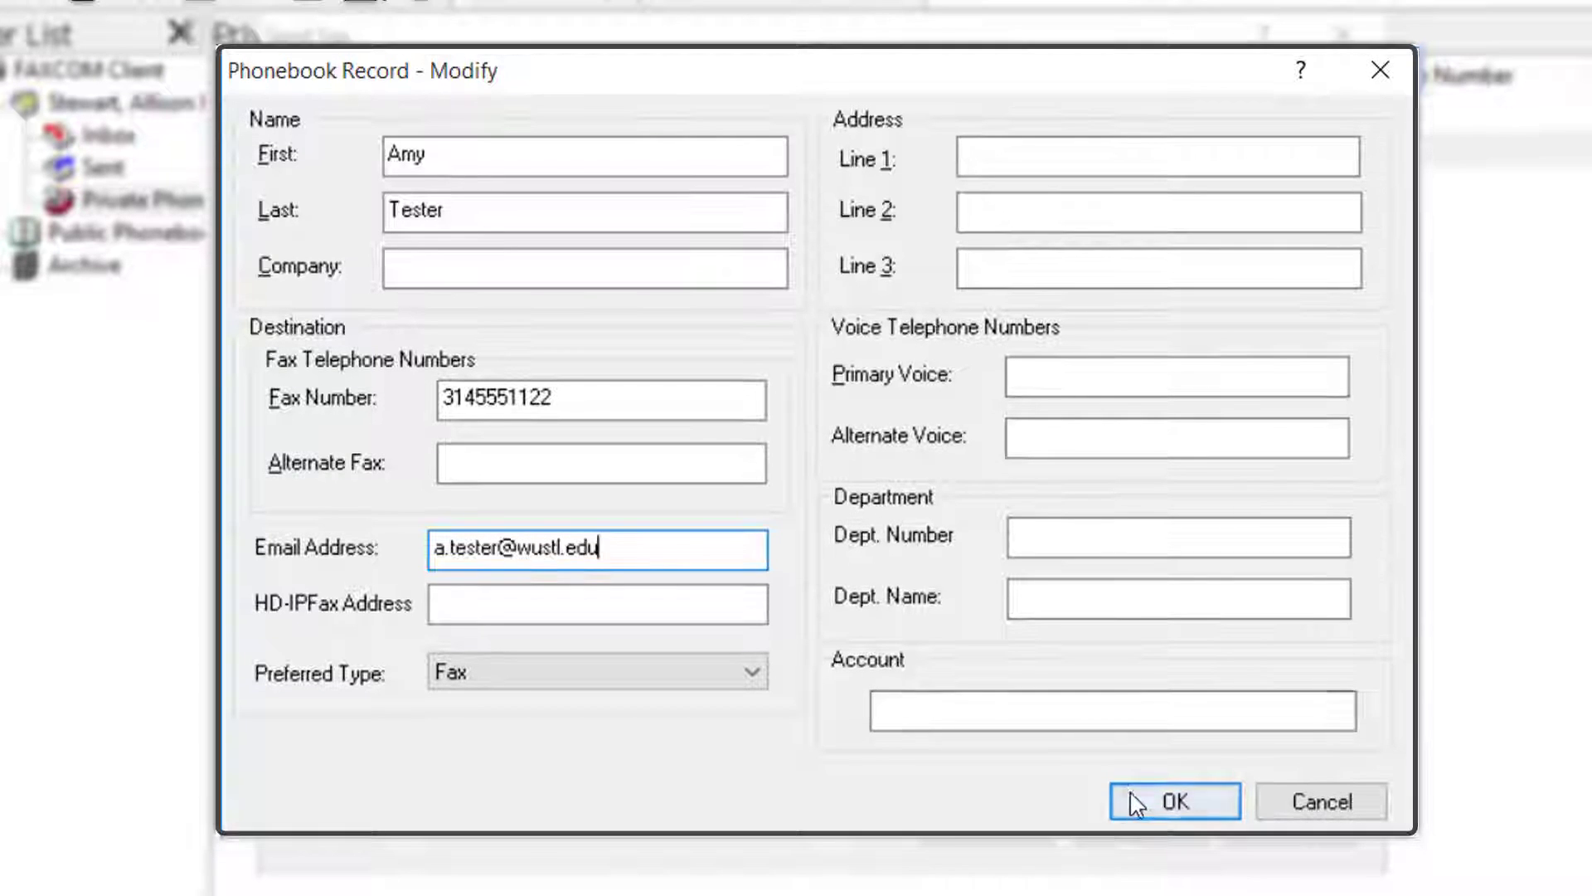
{"action": "left_click", "coordinate": [1146, 805]}
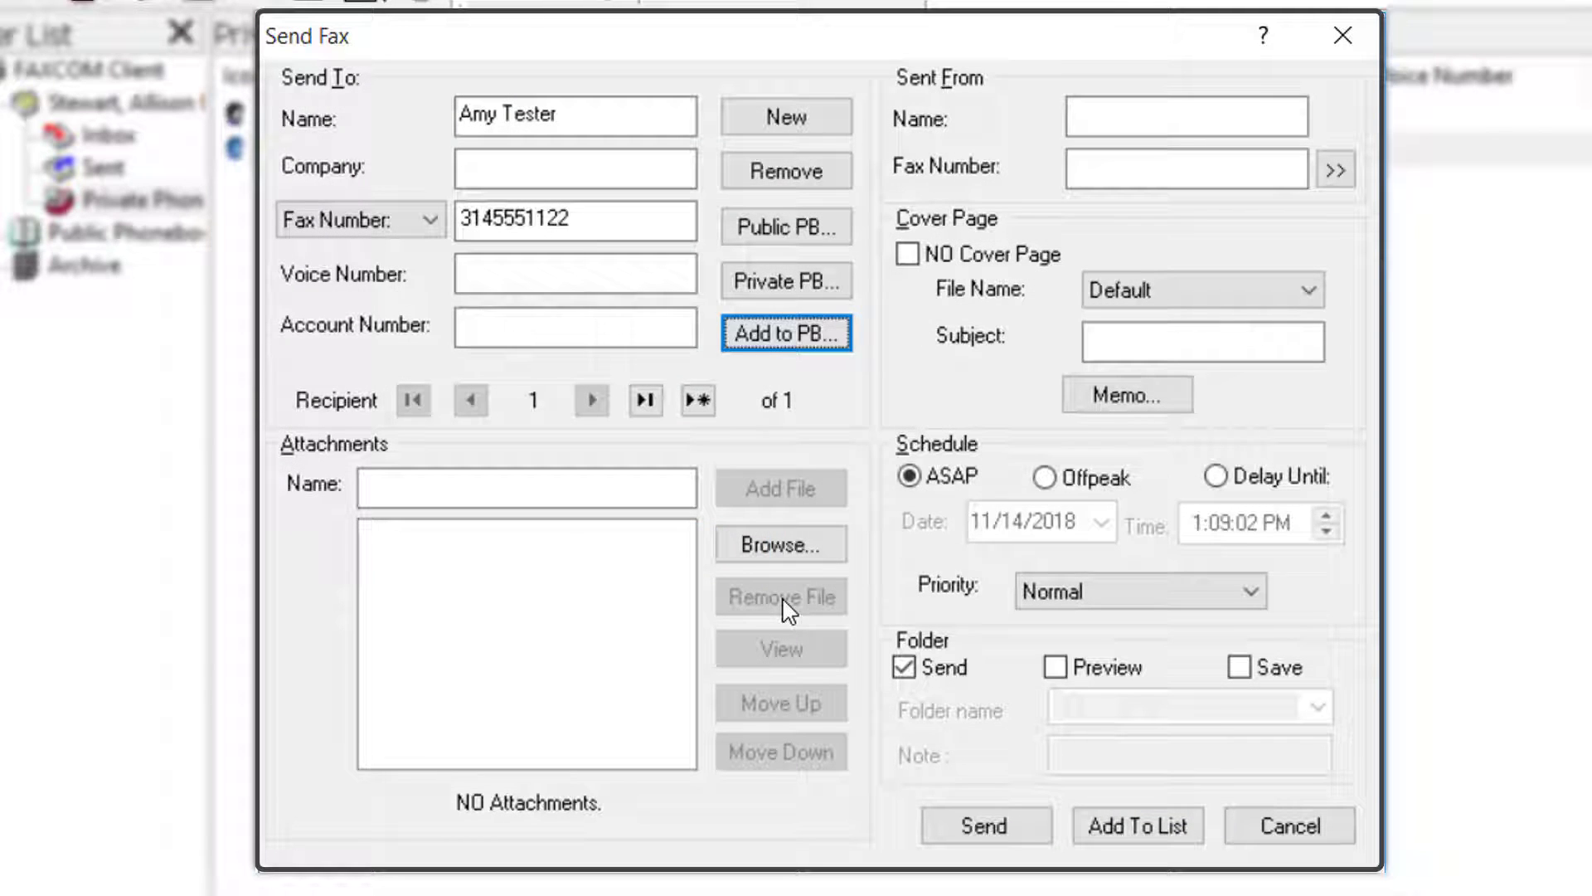
Add a second recipient by picking the first contact from the Private phonebook.
{"action": "left_click", "coordinate": [699, 401]}
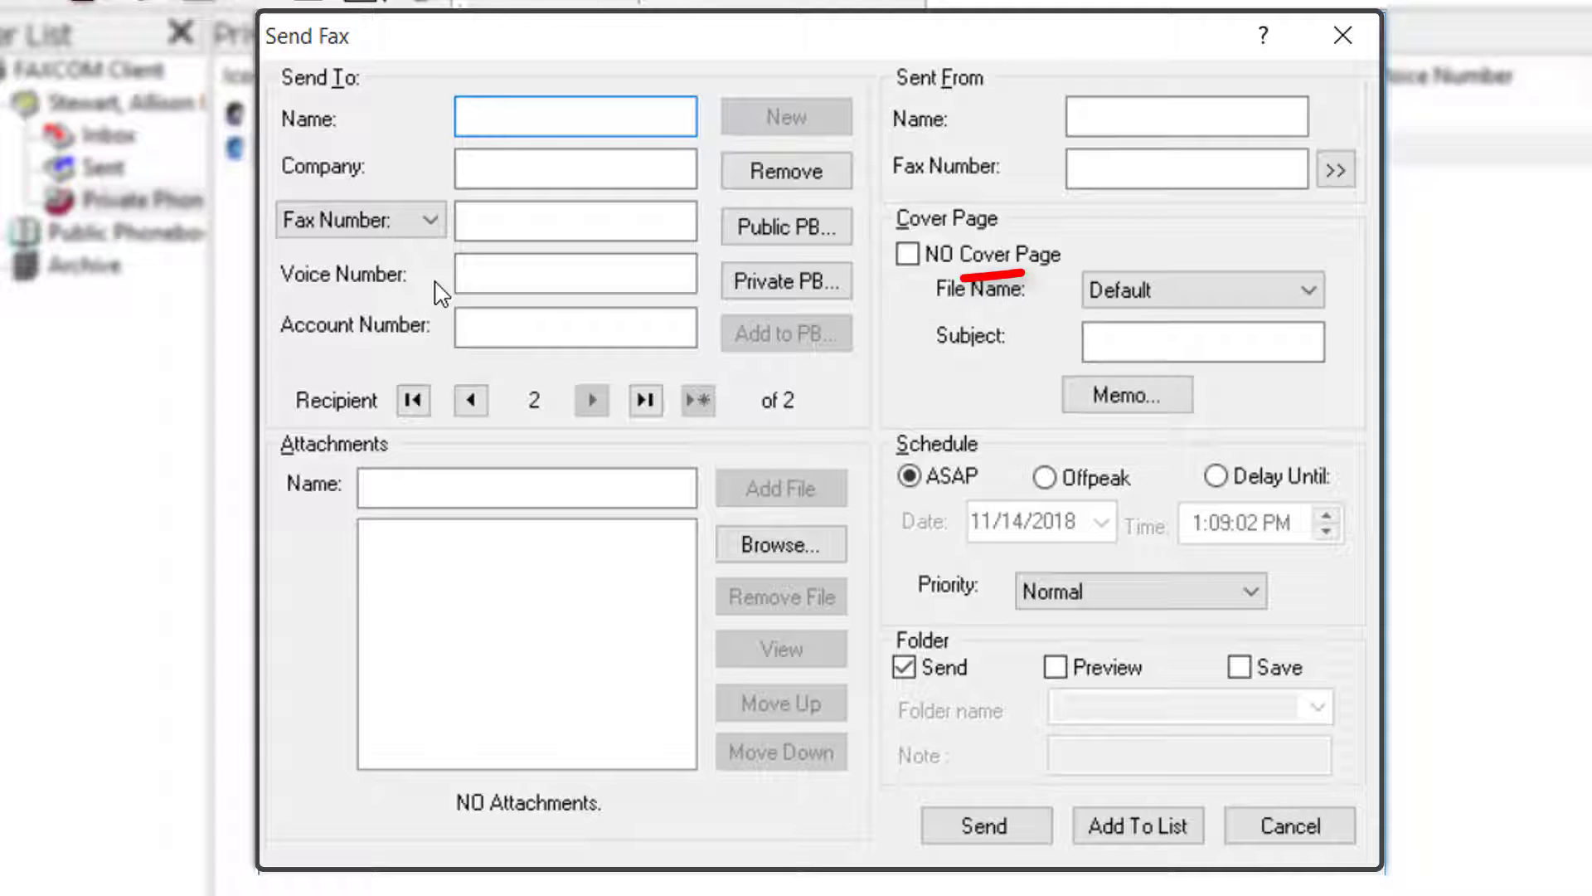
{"action": "left_click", "coordinate": [774, 287]}
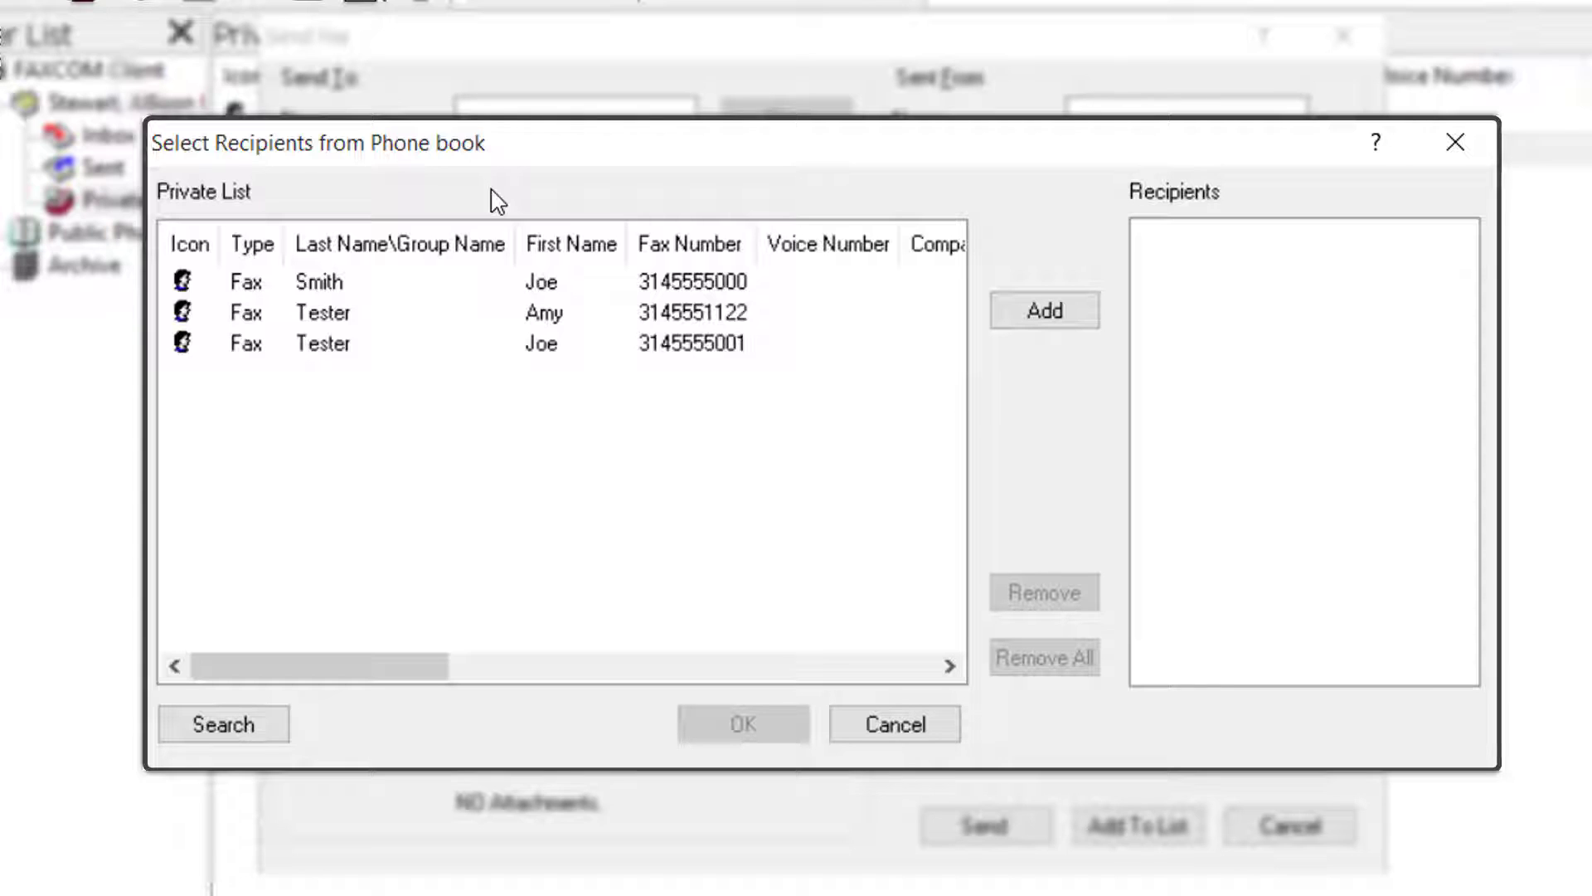
{"action": "left_click", "coordinate": [726, 286]}
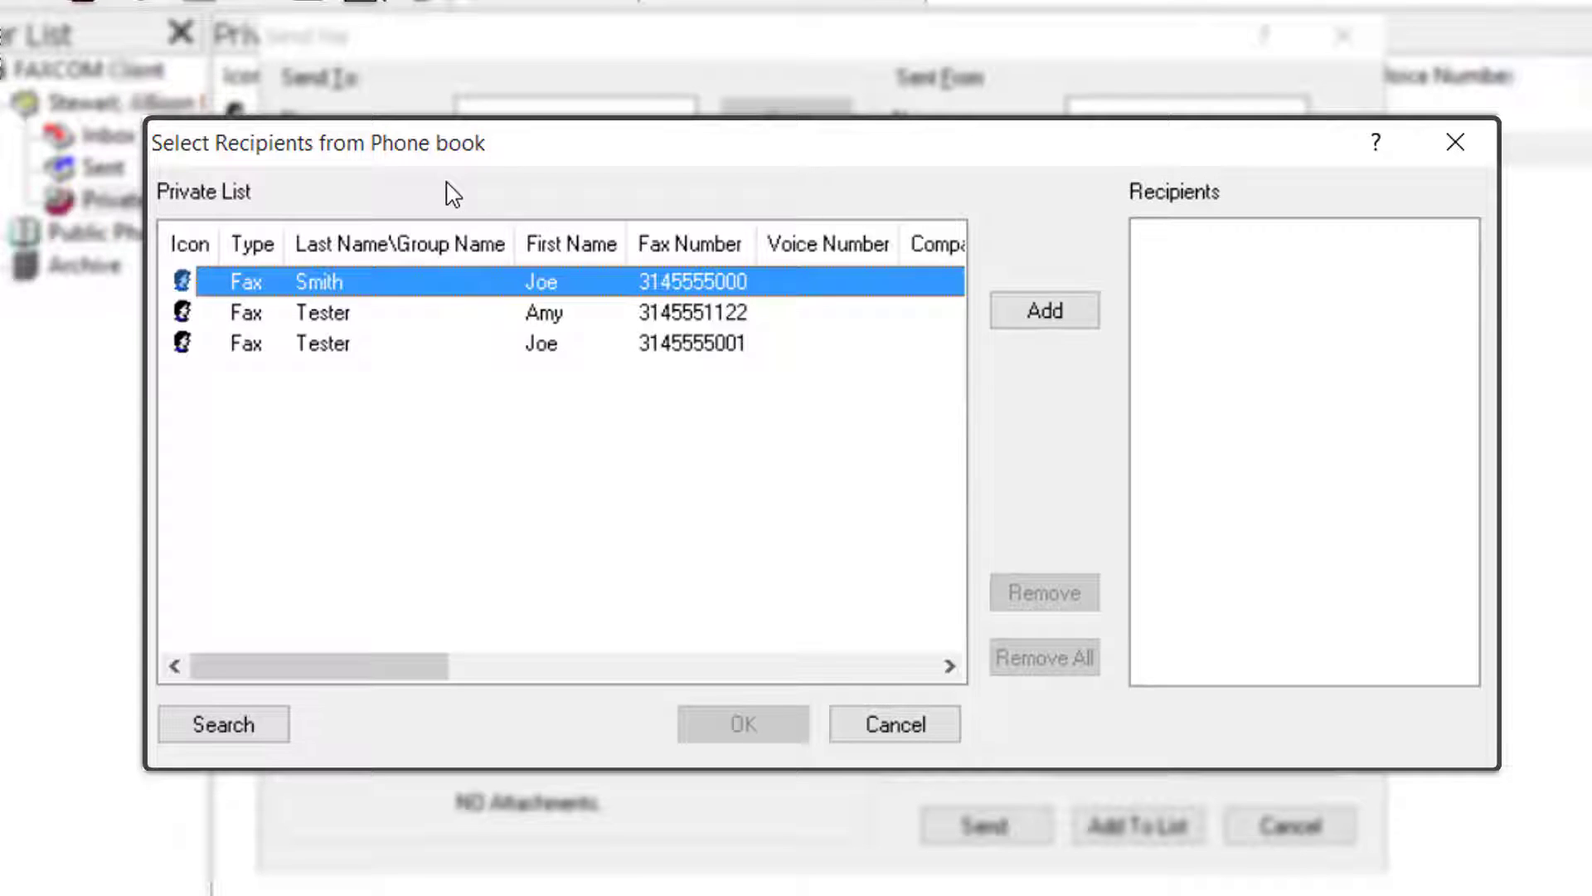
{"action": "left_click", "coordinate": [1043, 315]}
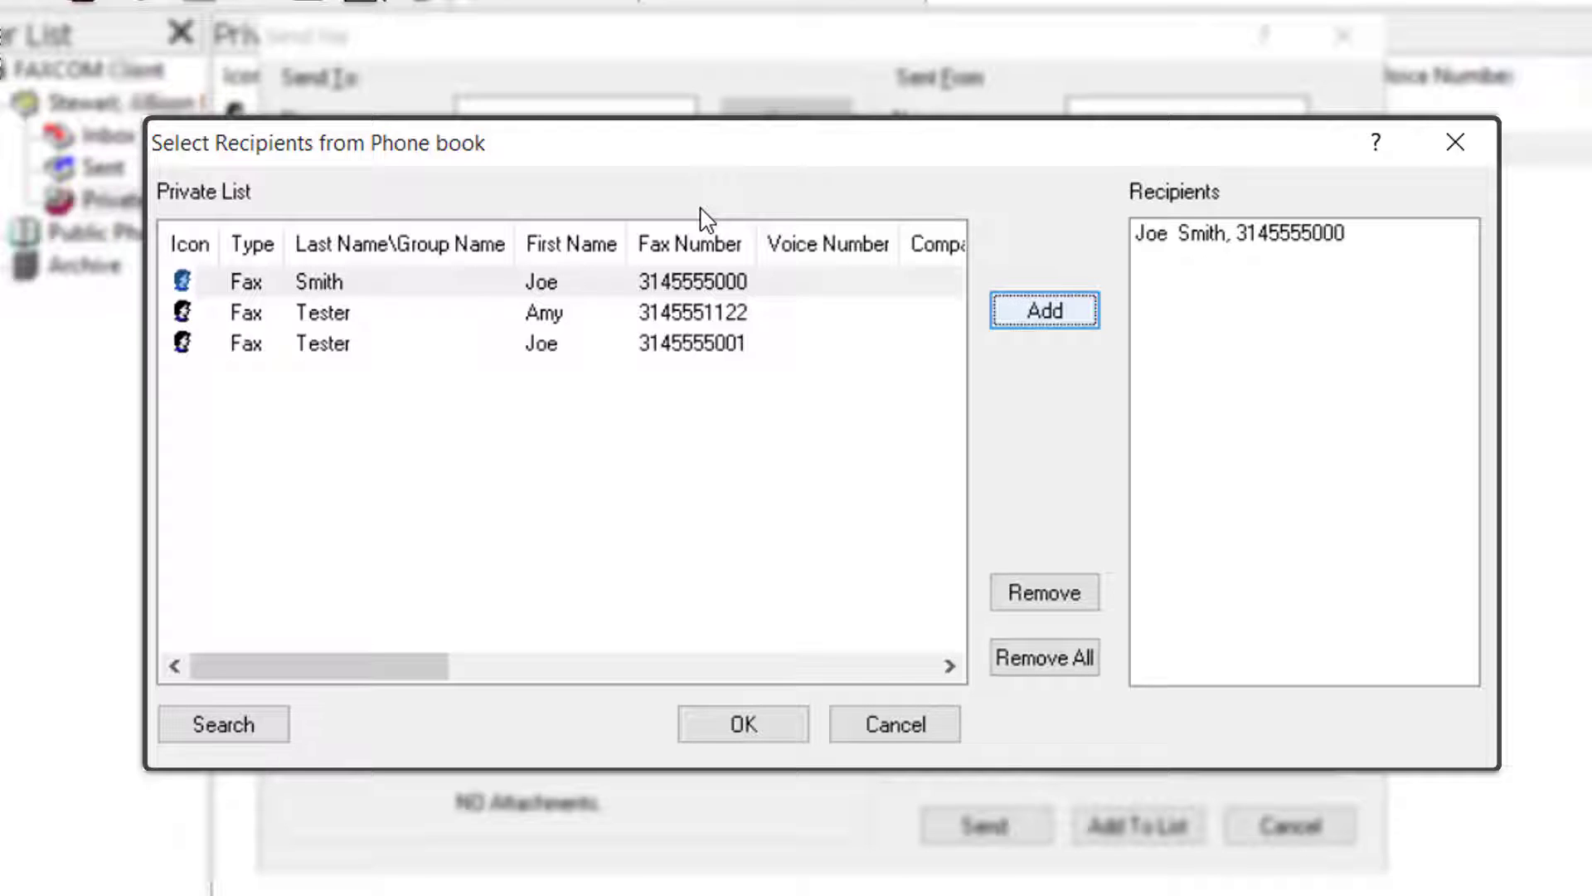
{"action": "left_click", "coordinate": [798, 730]}
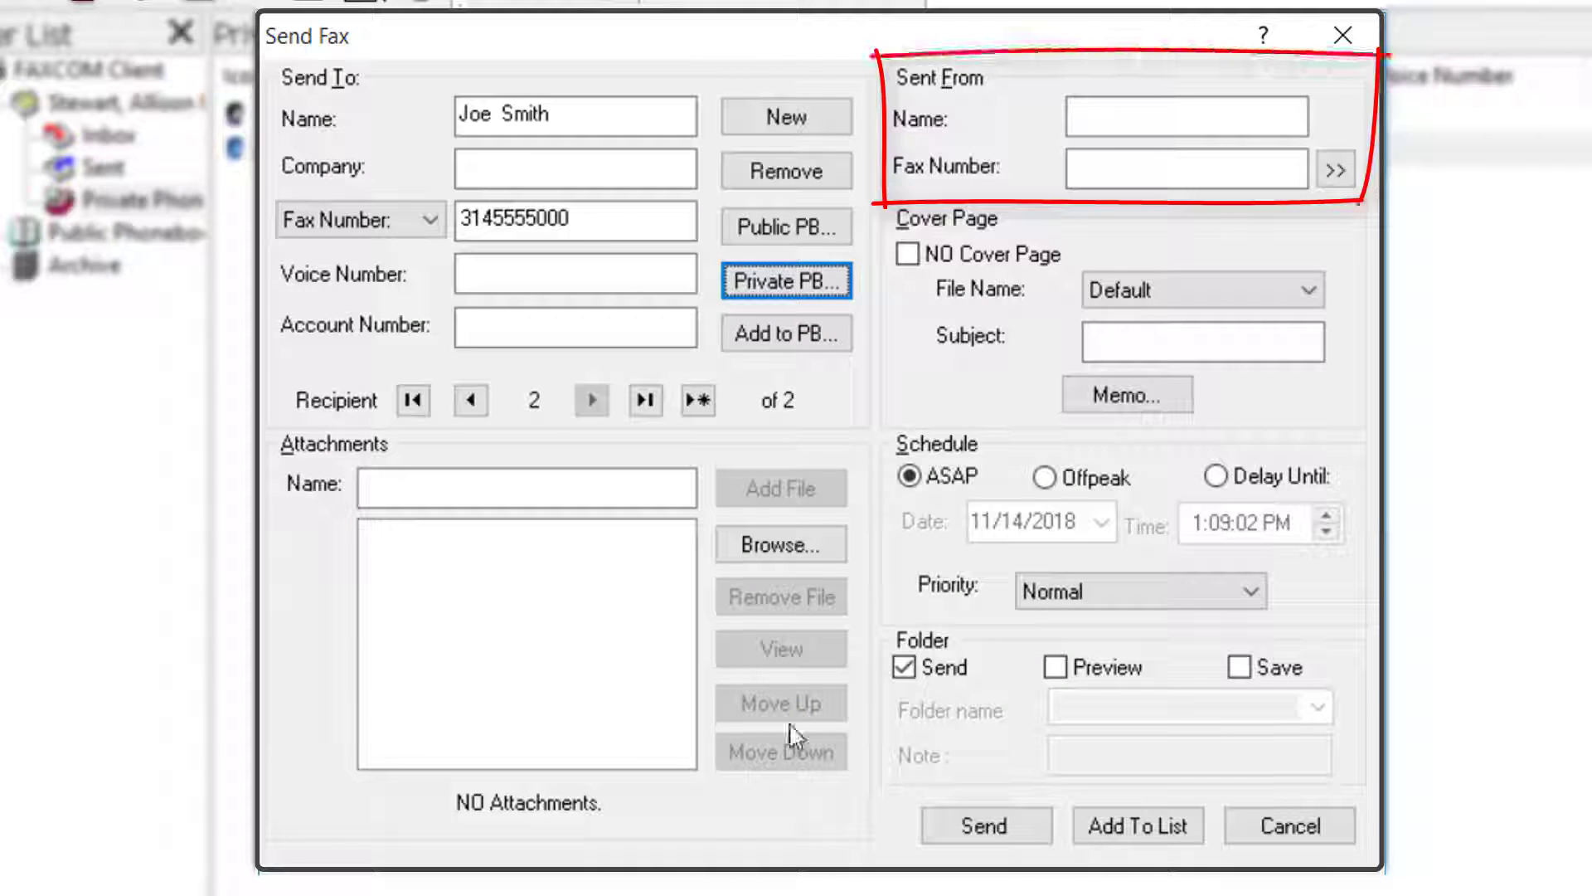
Enter the sender's name and fax number under Sent From.
{"action": "left_click", "coordinate": [1153, 117]}
{"action": "type", "text": "Andy Test"}
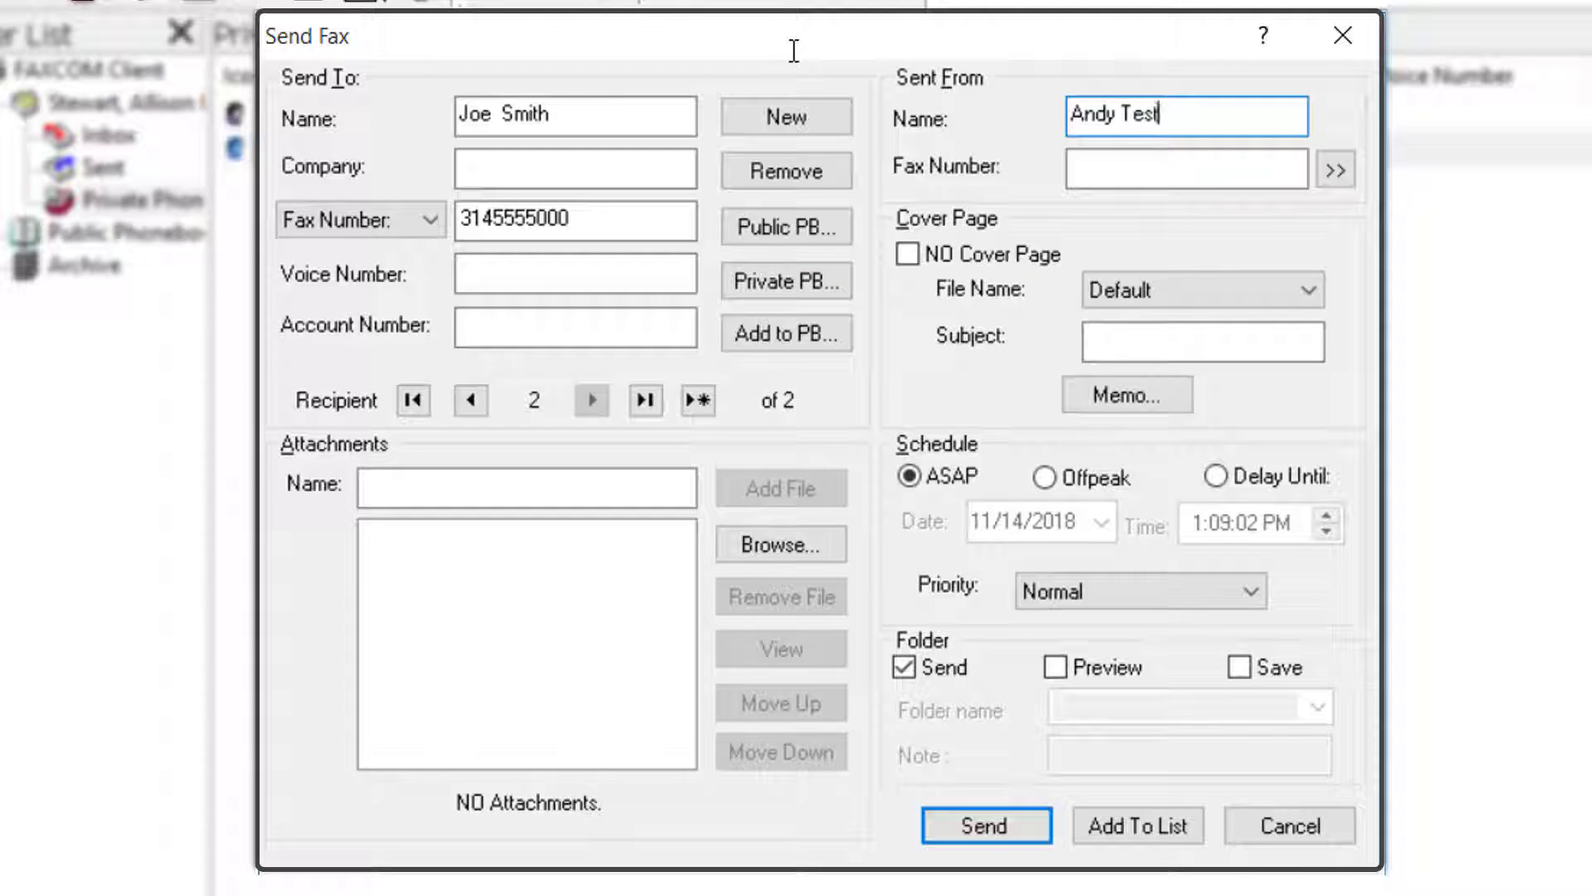
{"action": "type", "text": "ing"}
{"action": "key", "text": "Tab"}
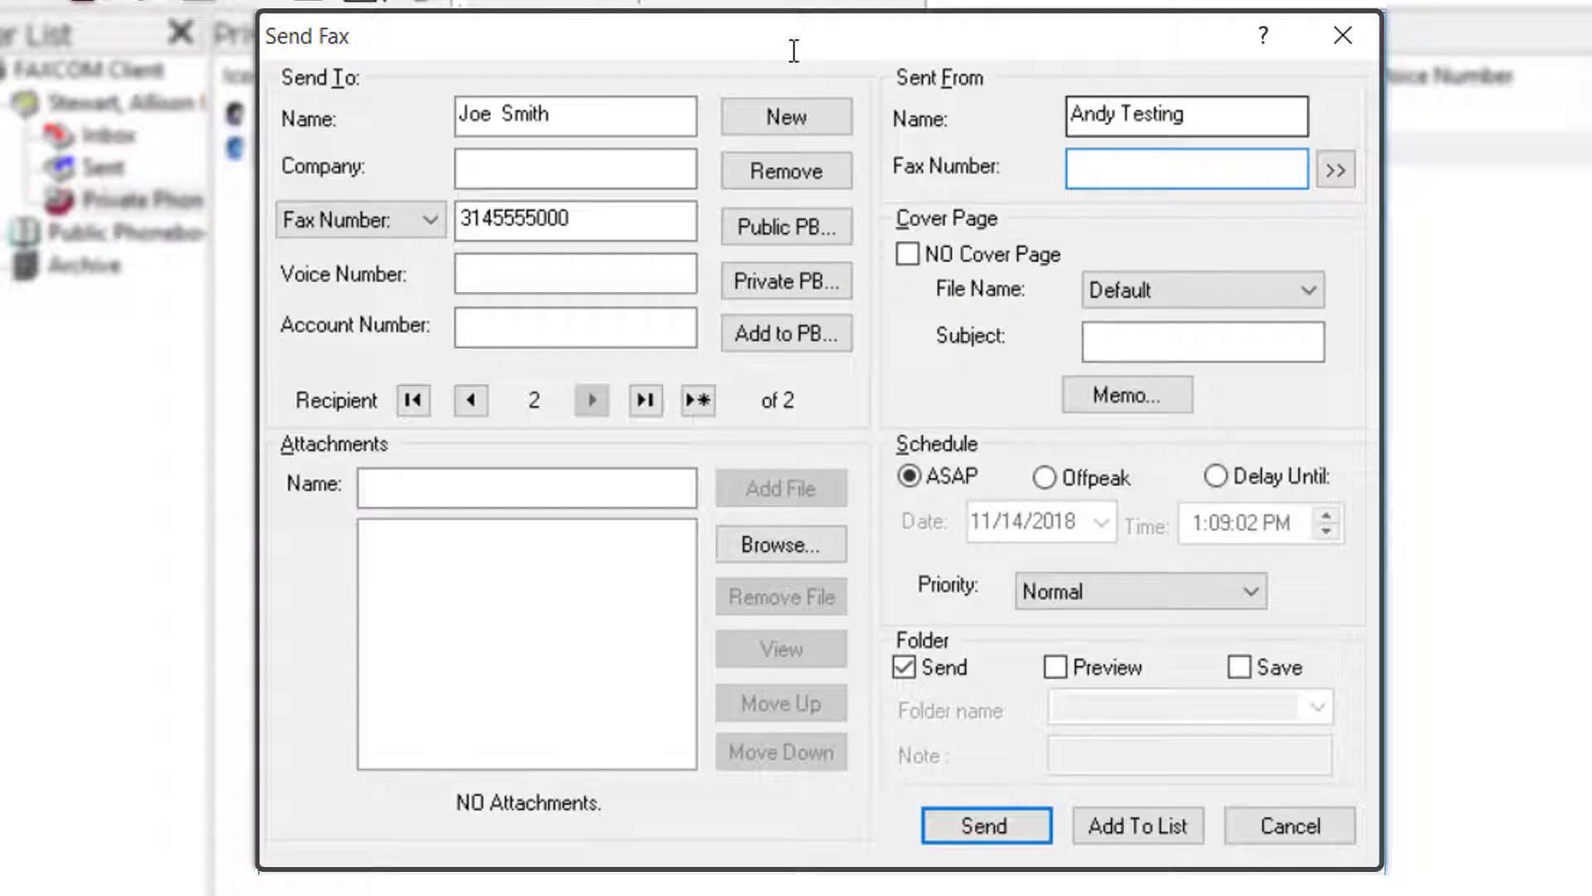
{"action": "type", "text": "3145558899"}
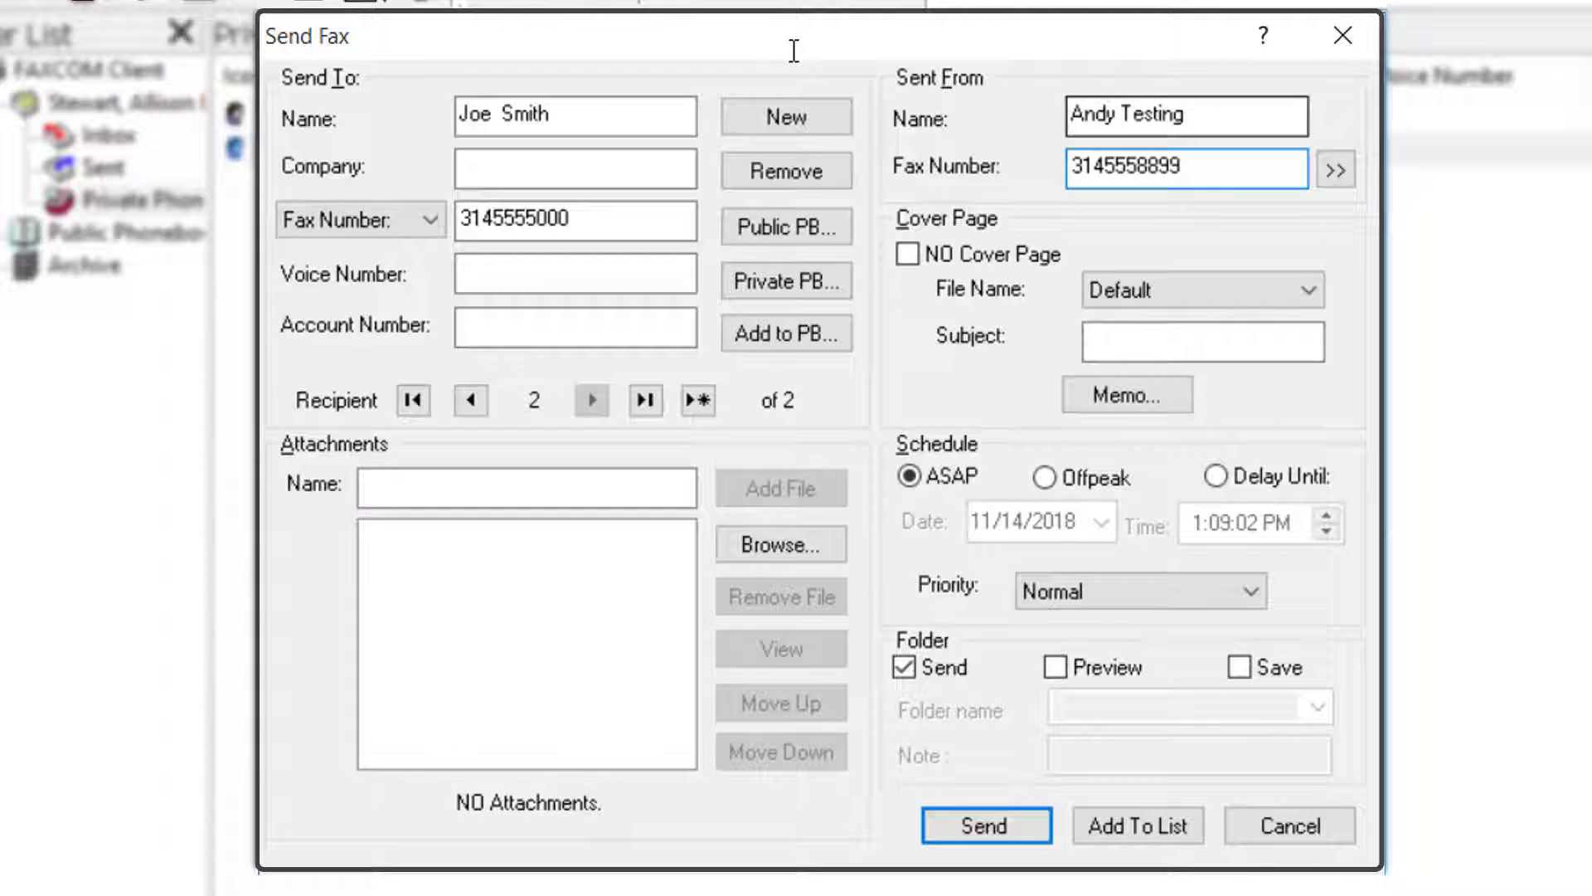
Add the sender's e-mail address in the full Sender information details and confirm.
{"action": "left_click", "coordinate": [1337, 173]}
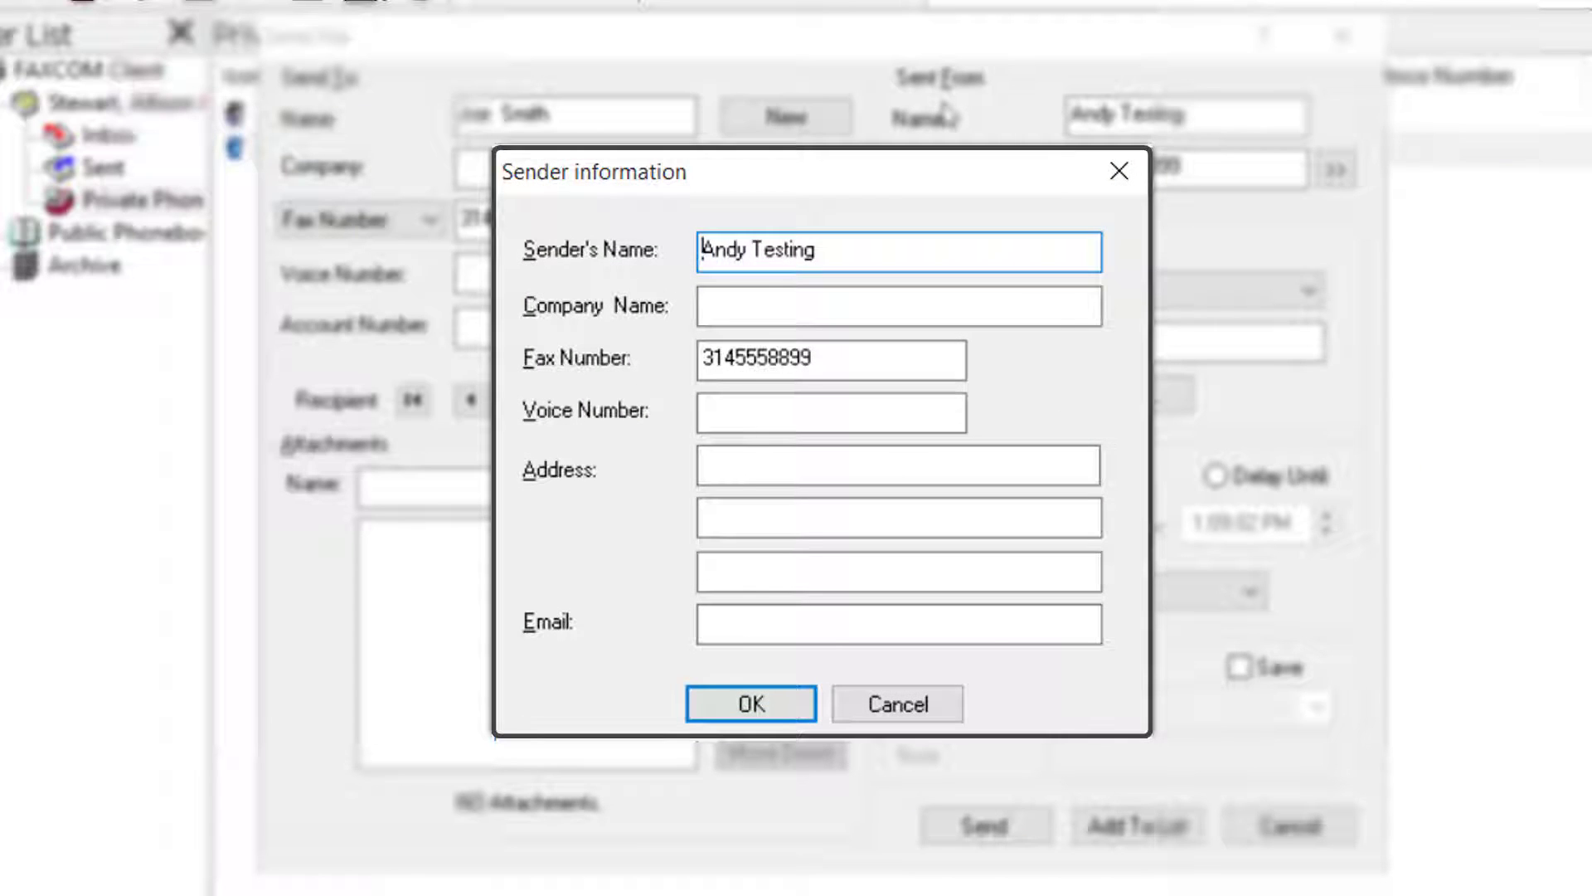
{"action": "left_click", "coordinate": [828, 627]}
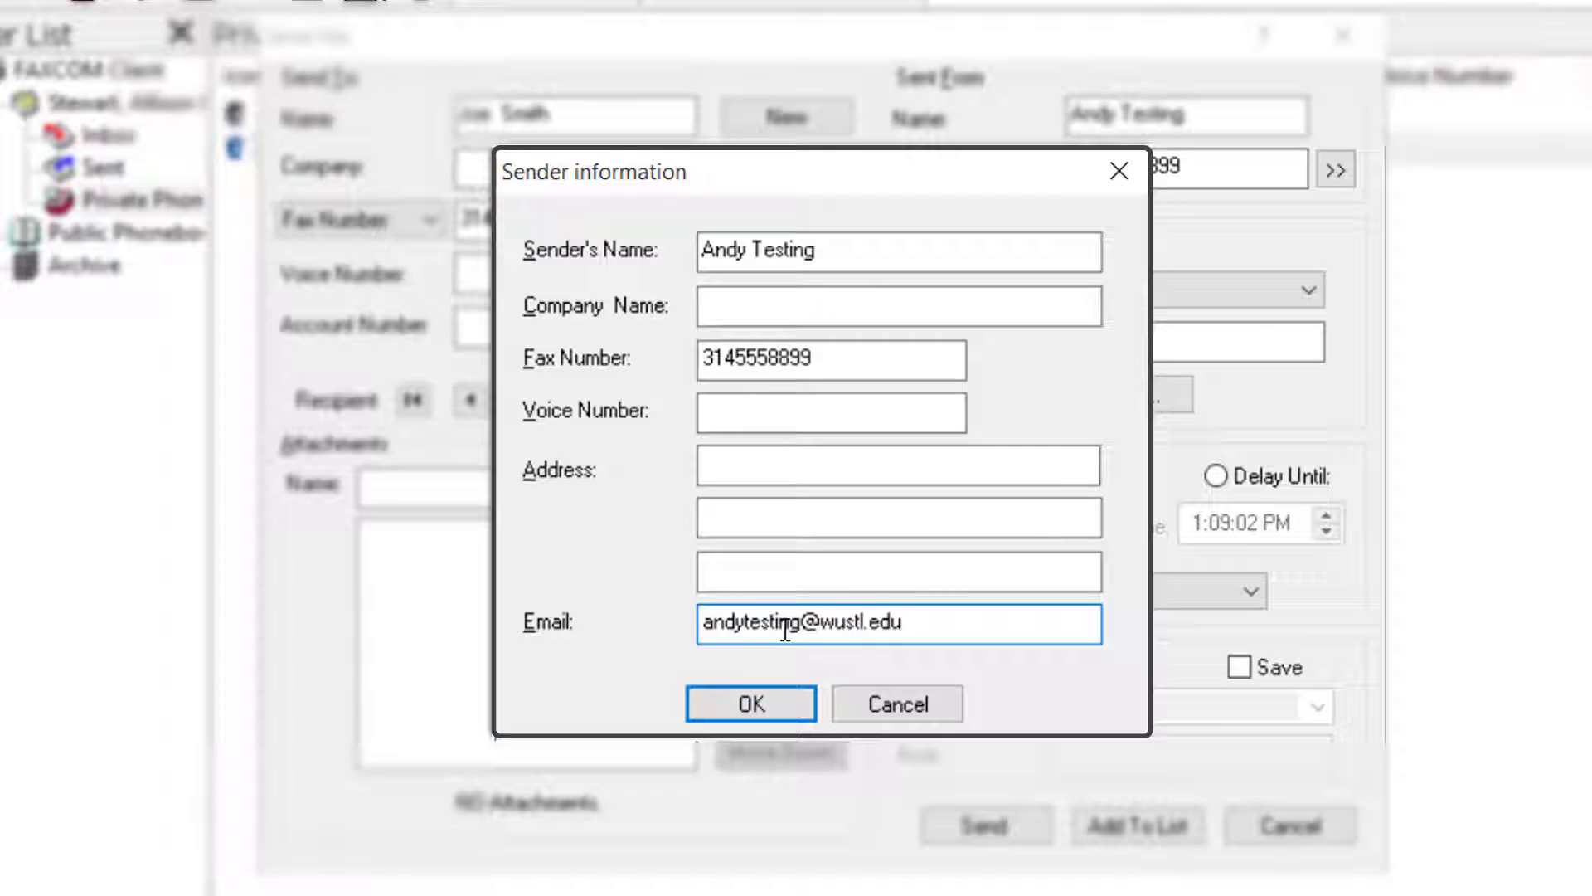
{"action": "left_click", "coordinate": [722, 707]}
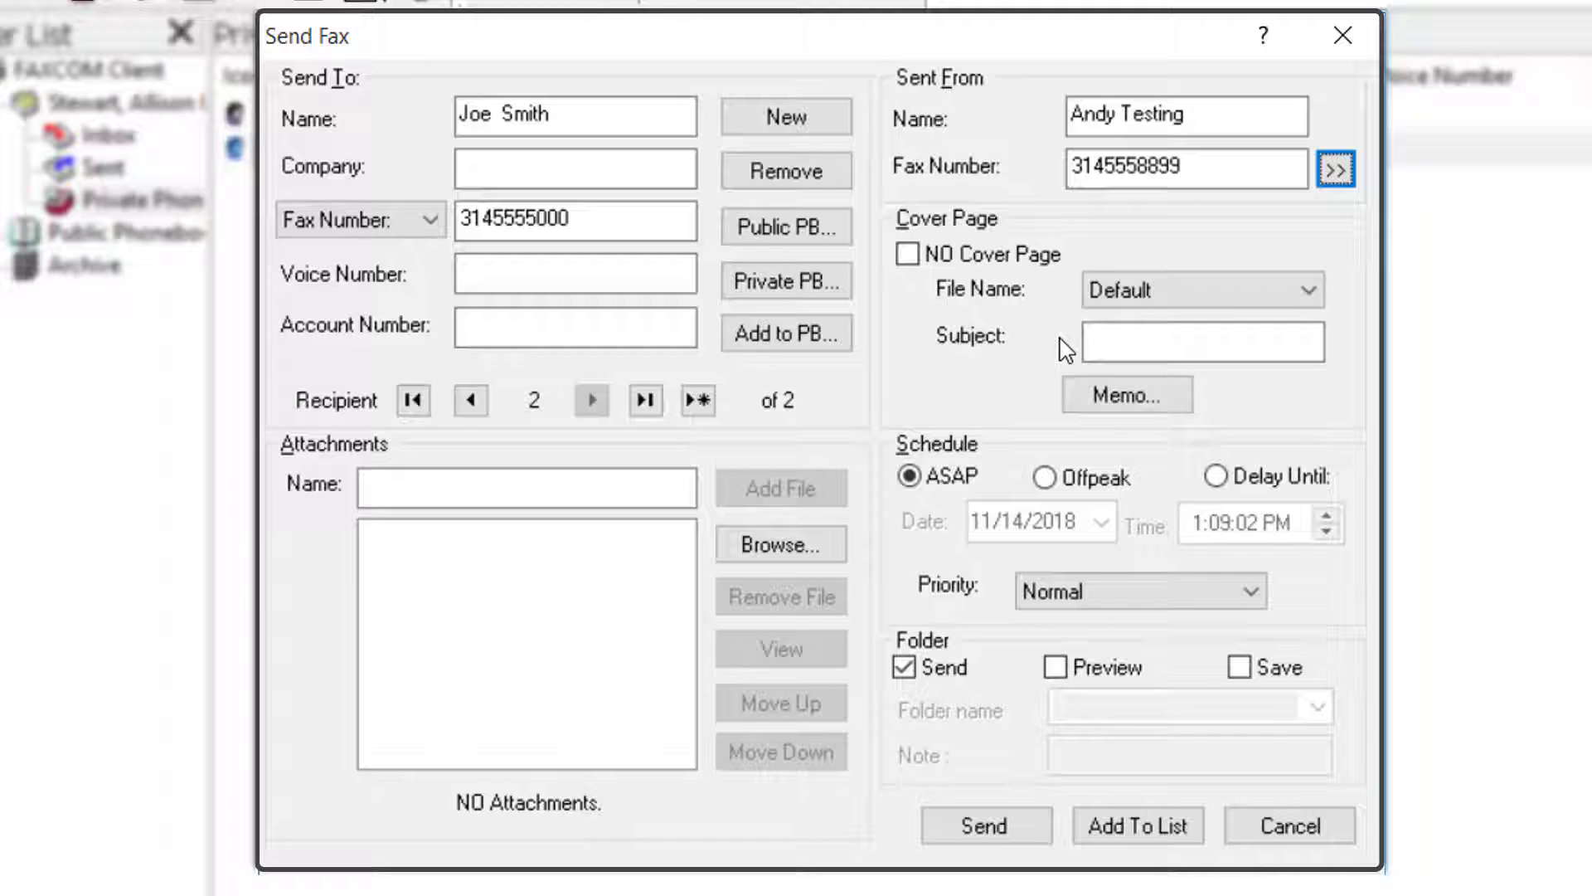
Enter 'Test' as the subject and write a memo reading 'test memo'.
{"action": "left_click", "coordinate": [1148, 339]}
{"action": "type", "text": "Test"}
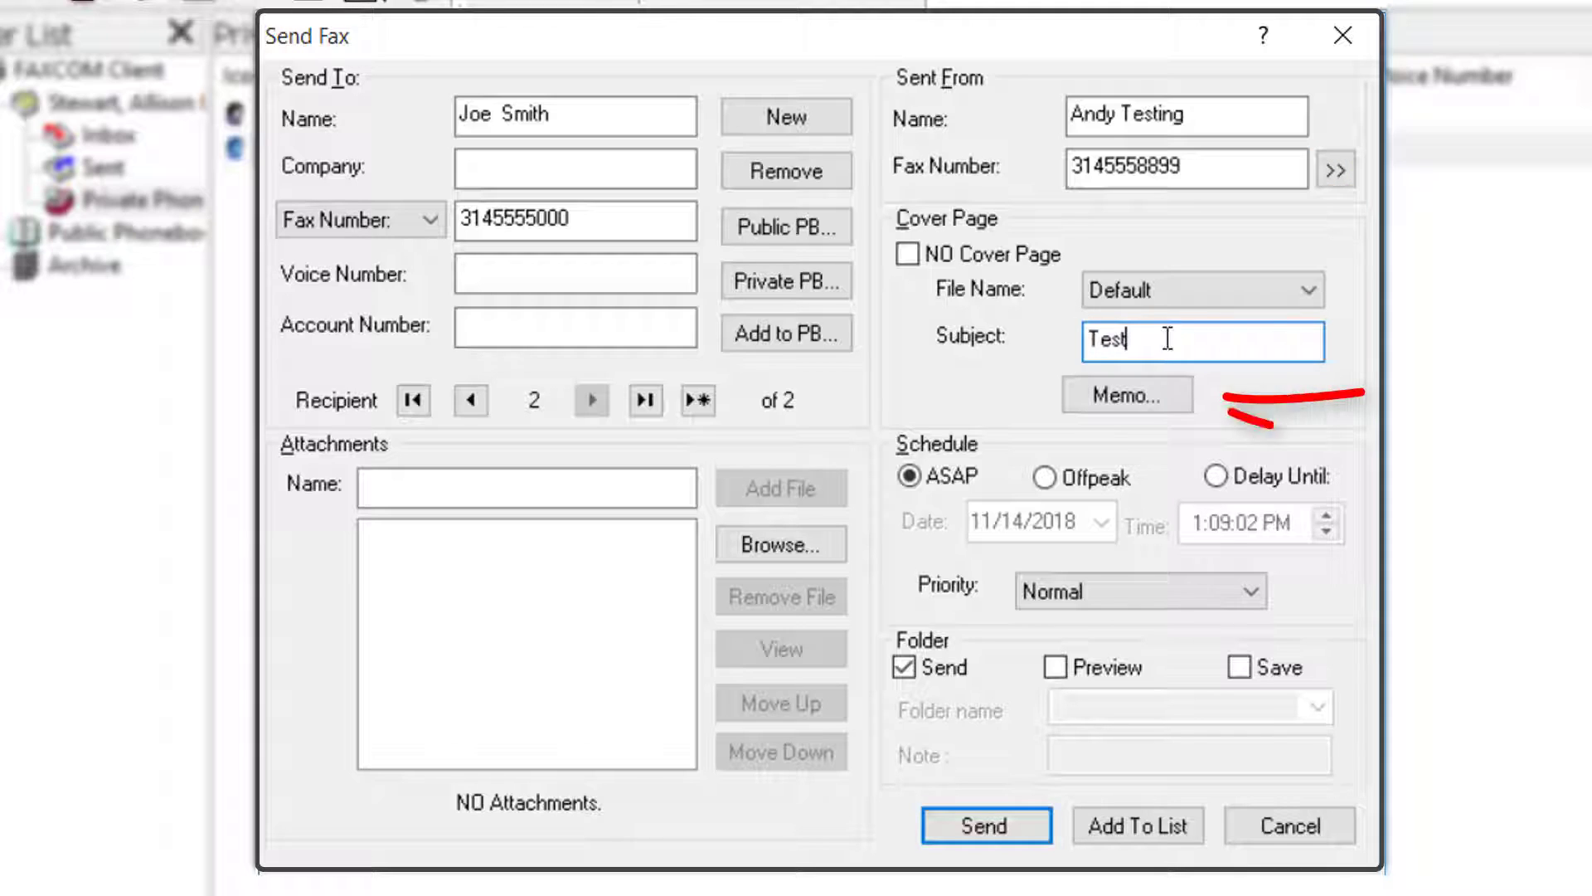
{"action": "left_click", "coordinate": [1184, 404]}
{"action": "type", "text": "test memo"}
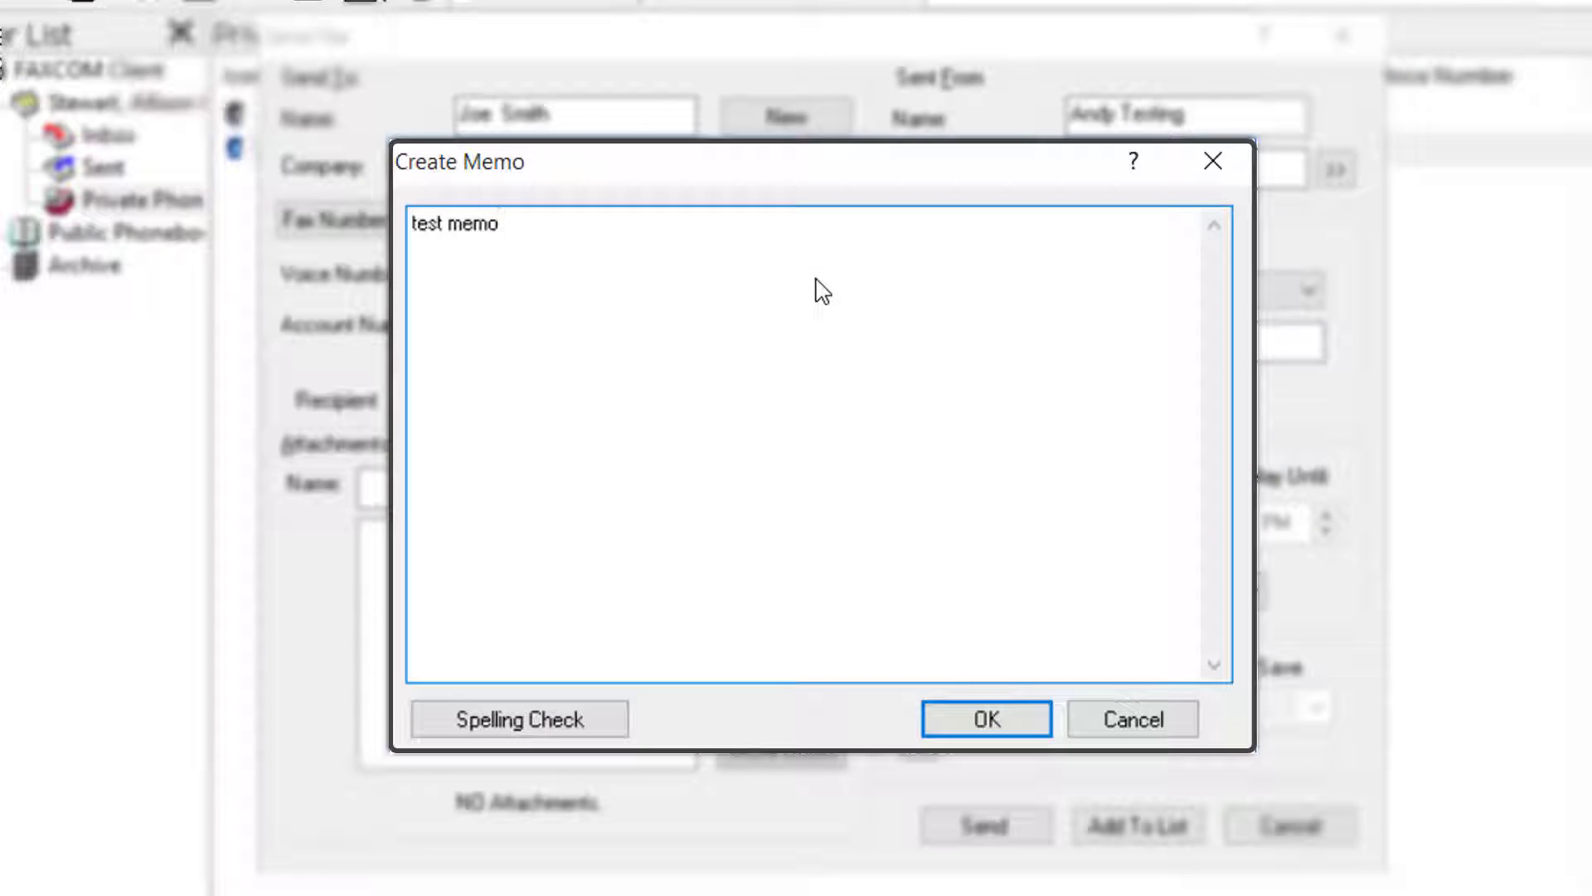
{"action": "left_click", "coordinate": [1040, 726]}
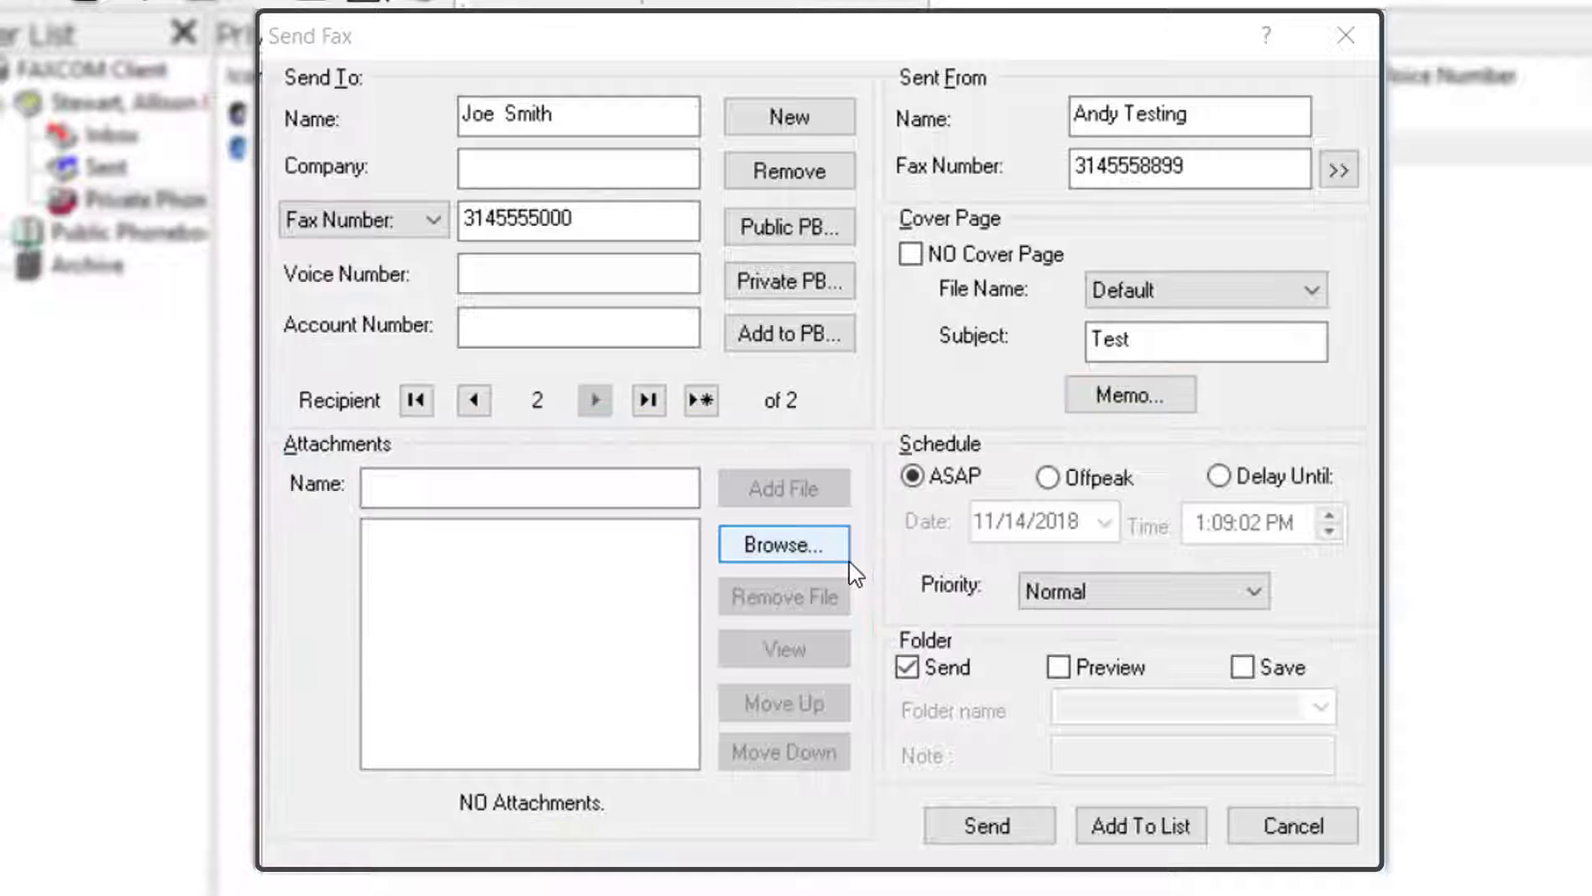
Attach the test file from the Desktop\Fax folder to the fax.
{"action": "left_click", "coordinate": [771, 552]}
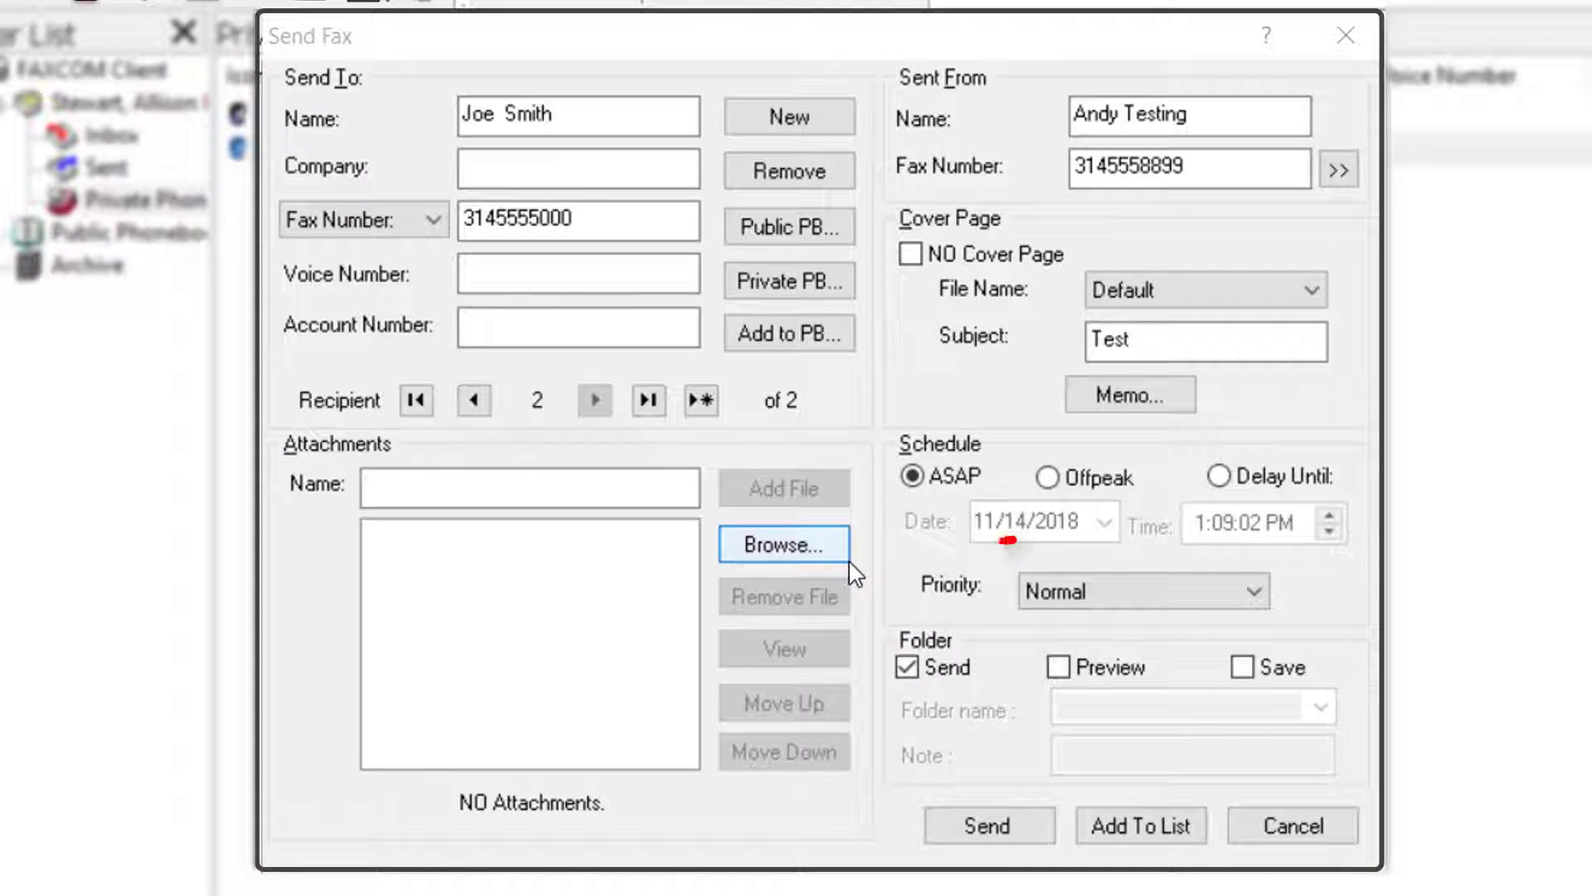
{"action": "left_click", "coordinate": [838, 555]}
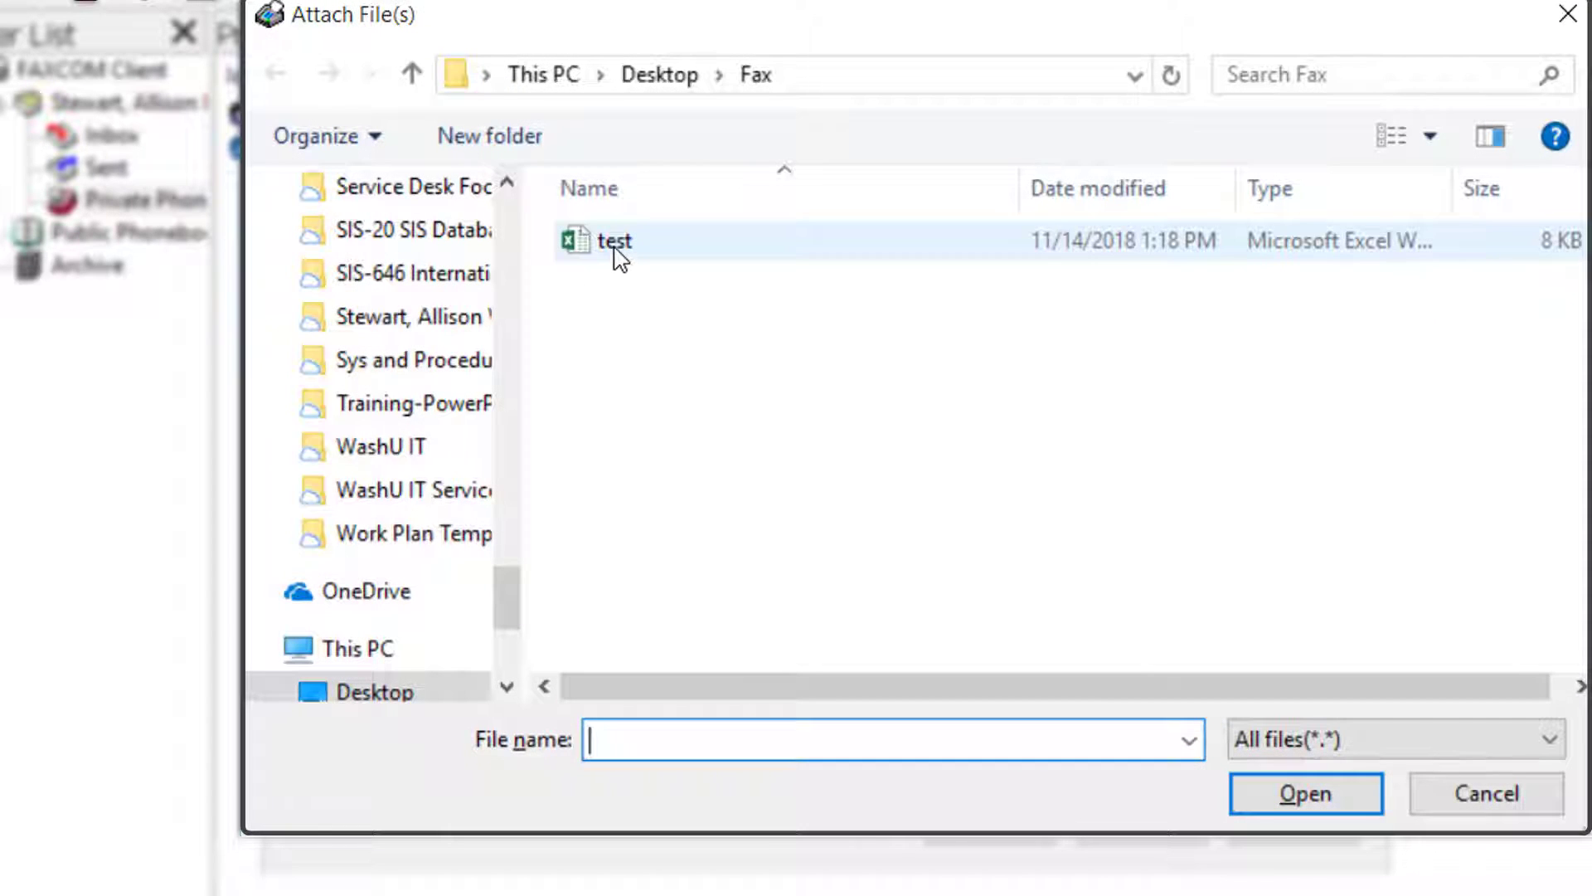
{"action": "left_click", "coordinate": [614, 247]}
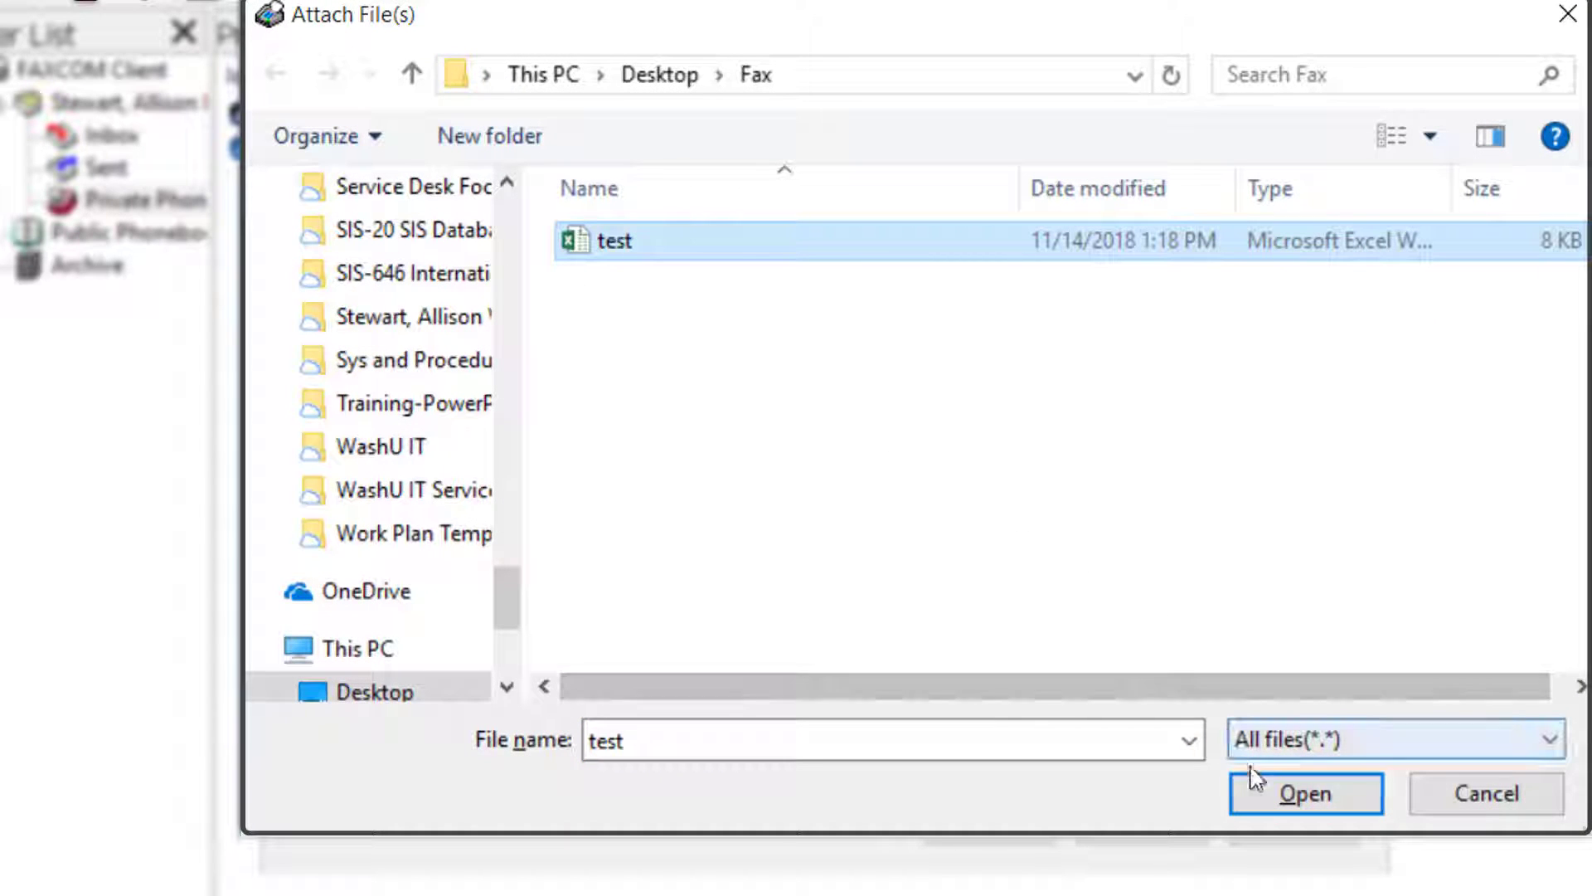
{"action": "left_click", "coordinate": [1294, 794]}
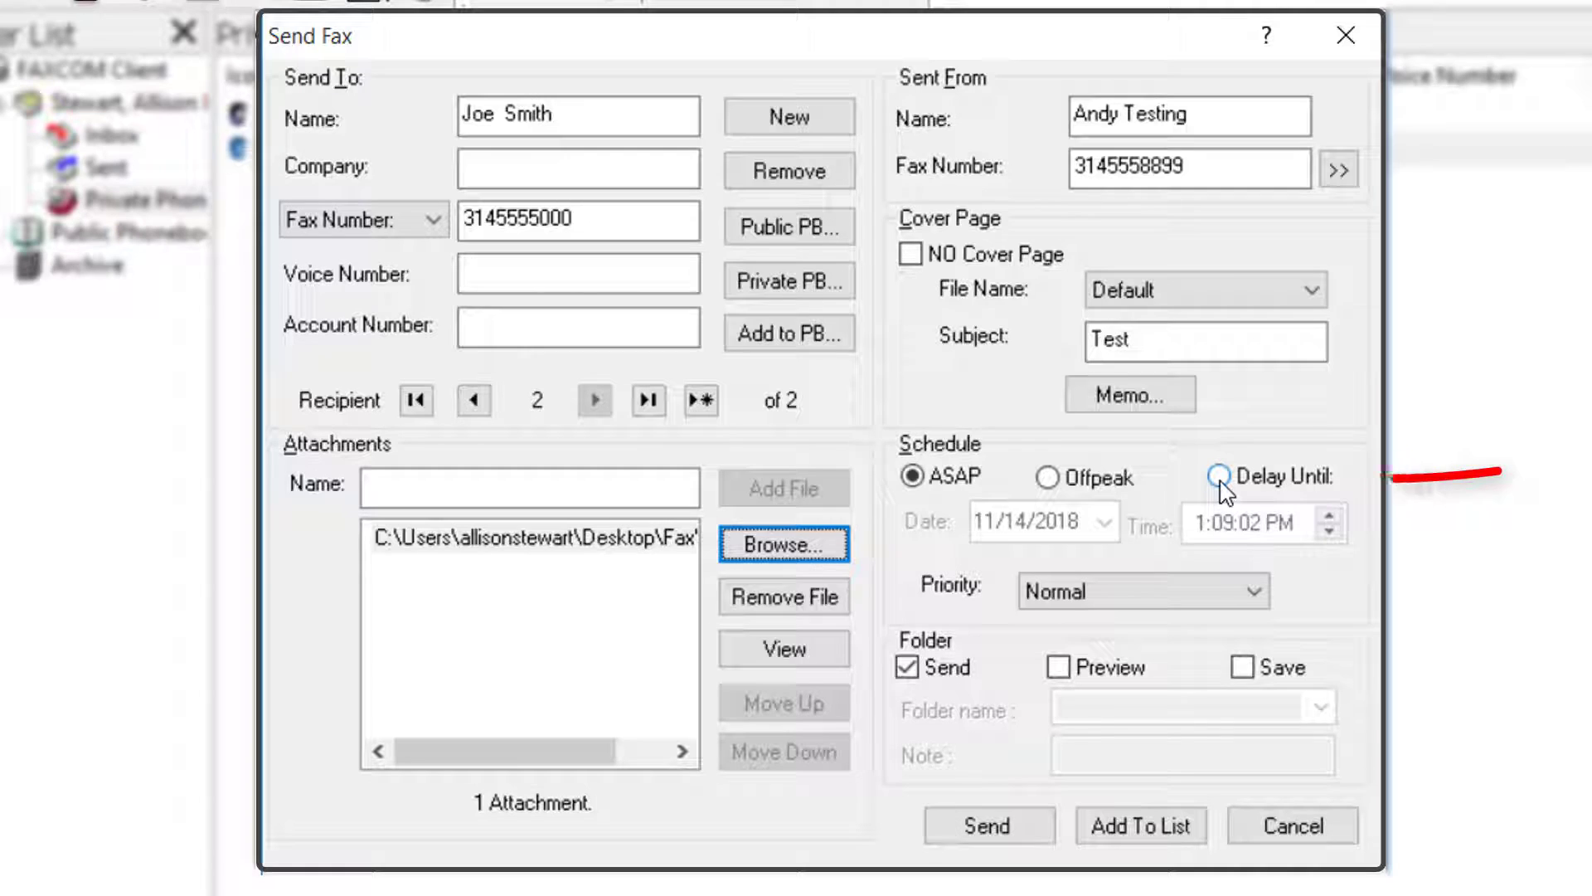
Set scheduling to Delay Until 11/22/2018 at 3:15:00 PM with Normal priority.
{"action": "left_click", "coordinate": [1221, 483]}
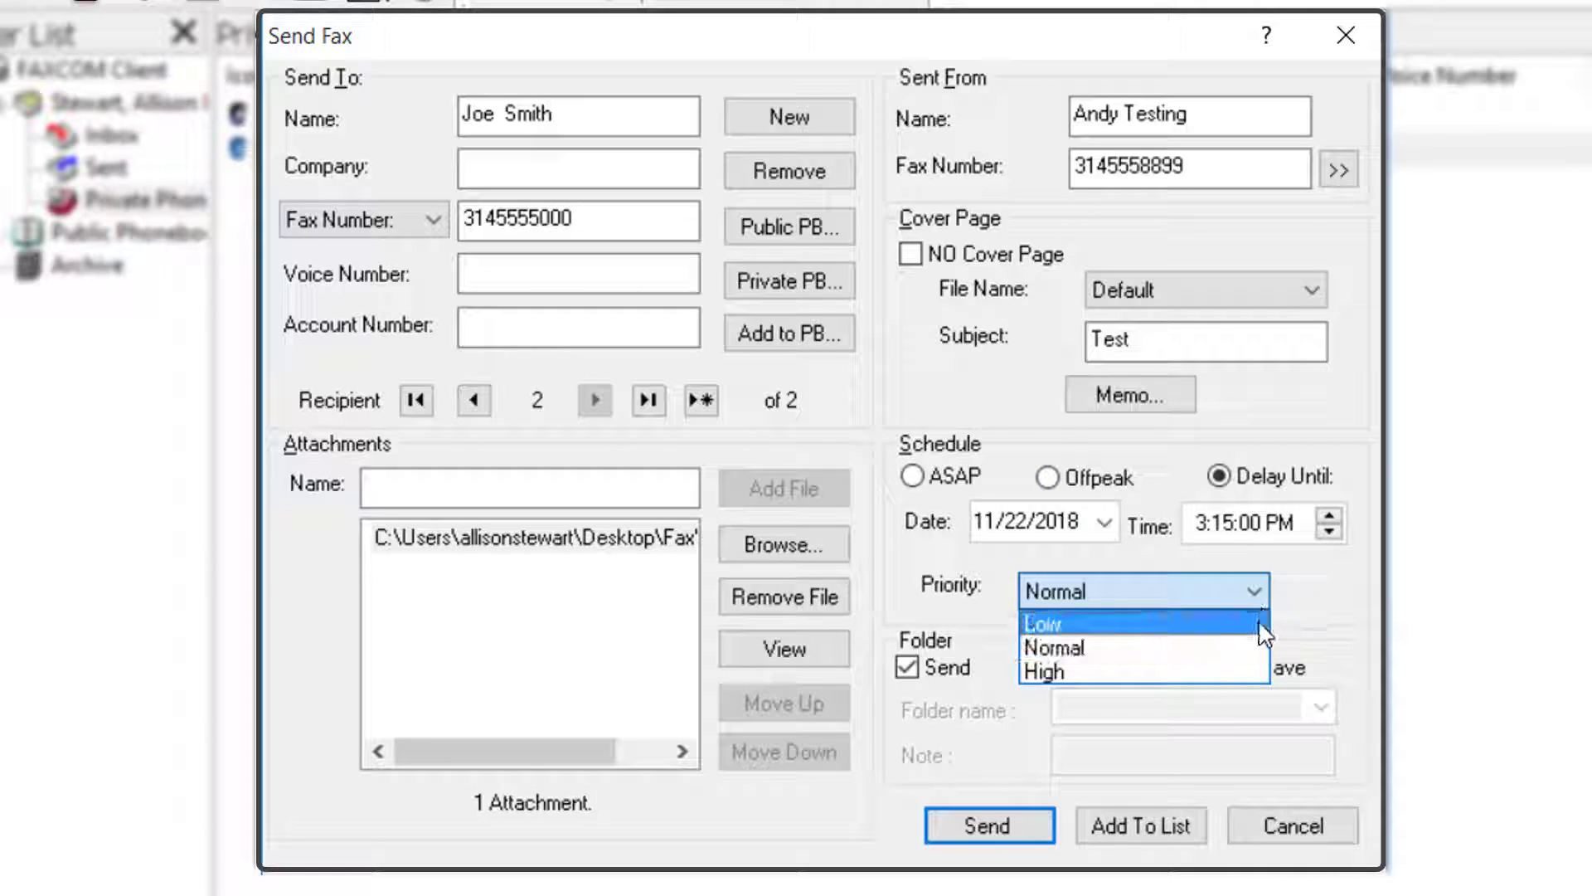
{"action": "left_click", "coordinate": [875, 489]}
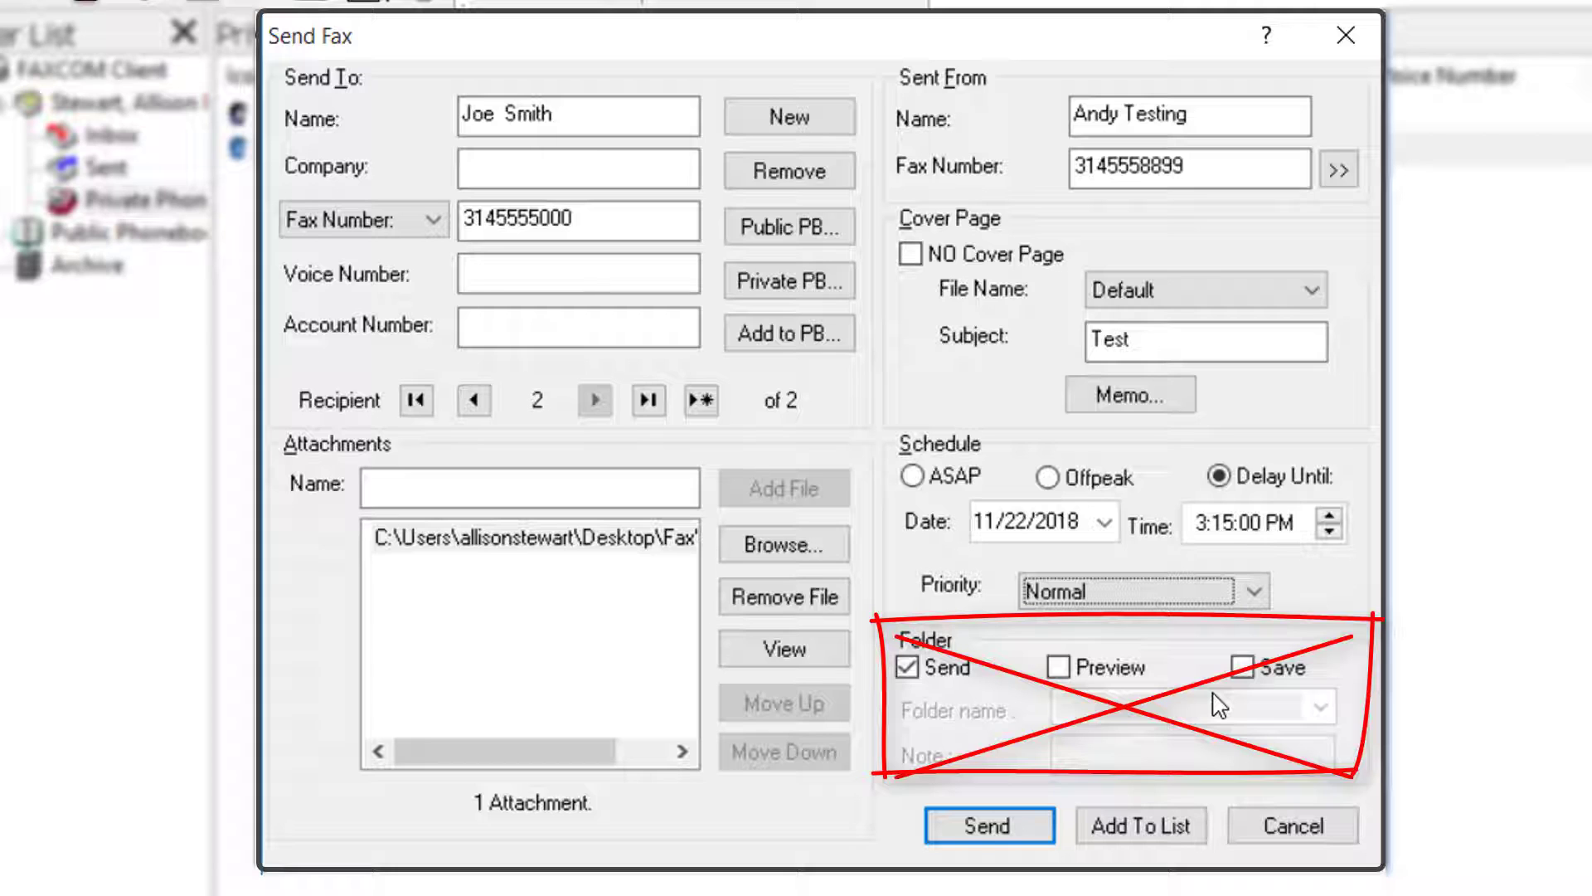
Send the completed fax.
{"action": "left_click", "coordinate": [1036, 839]}
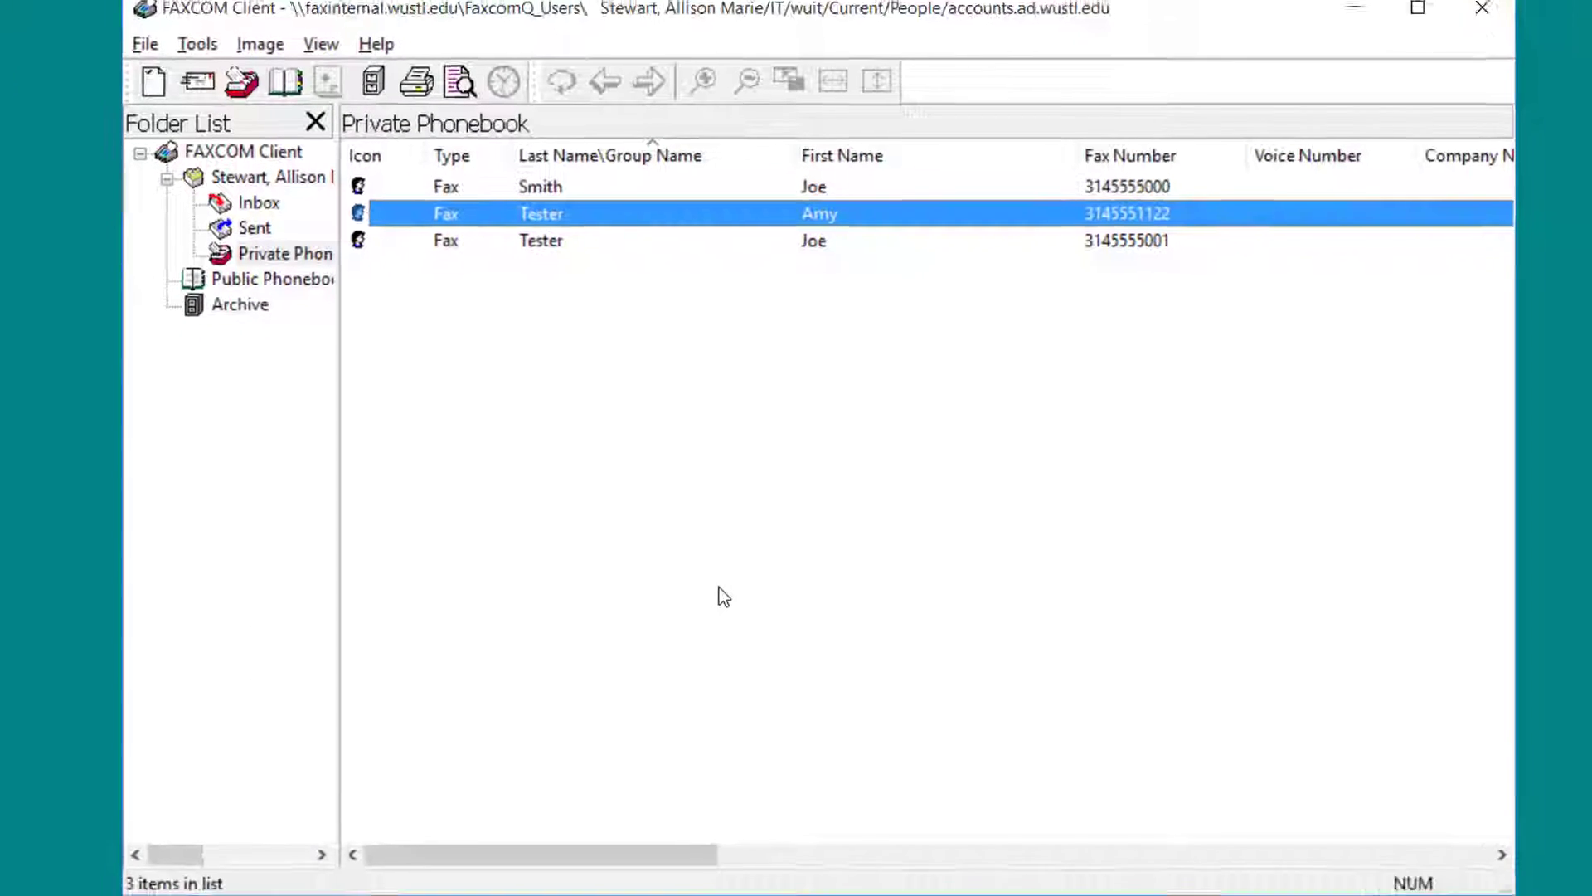